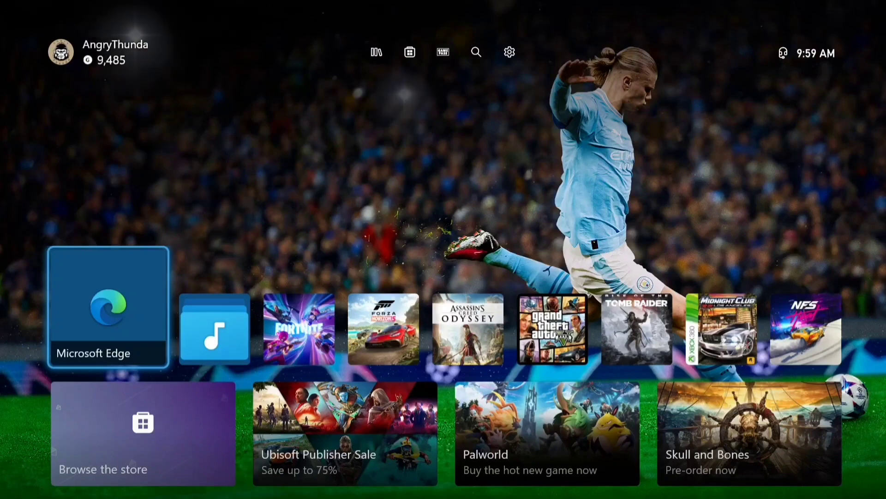
Open the console's Settings from the home screen
key(Up)
key(Right)
key(Right)
key(Right)
key(Right)
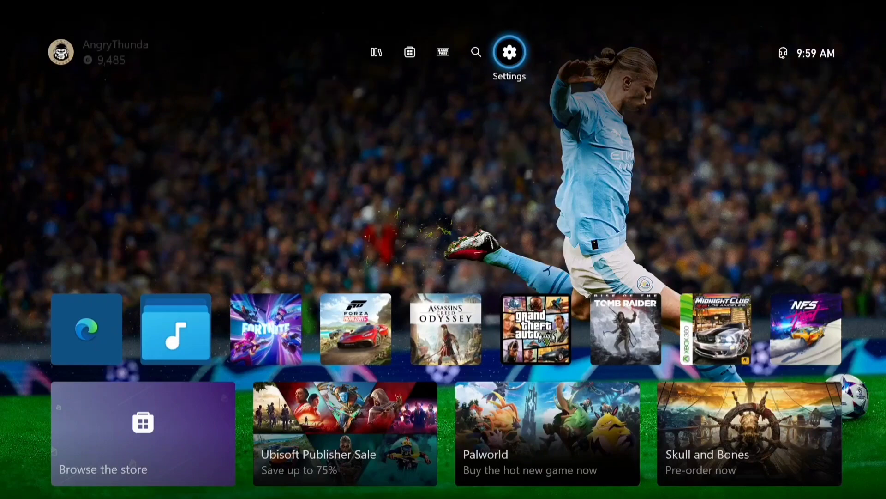
key(Return)
Open the Personalization page in the General settings
key(Left)
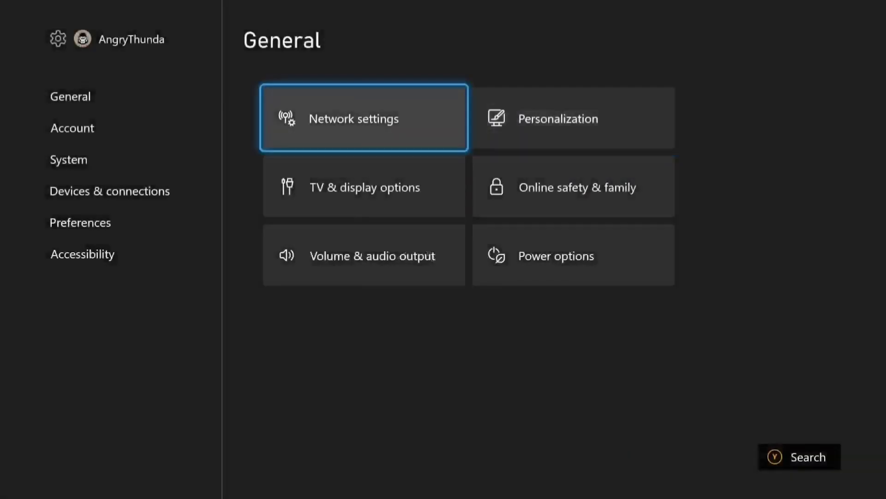
key(Right)
key(Left)
key(Left)
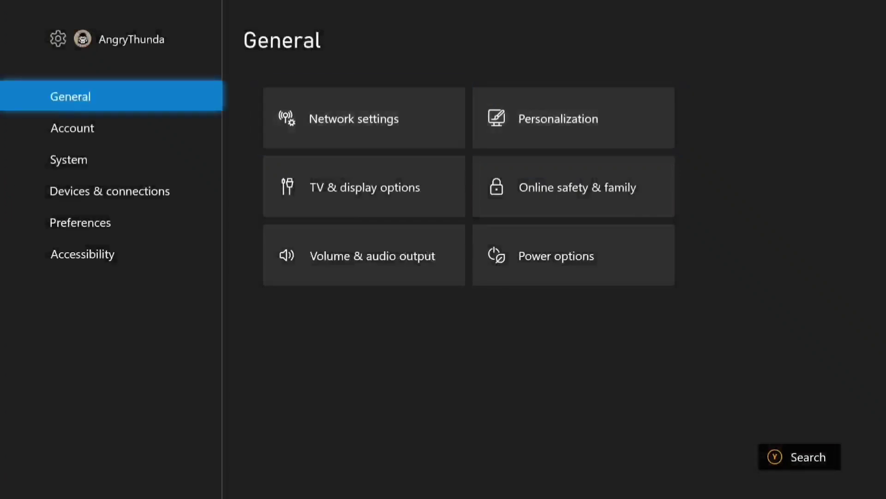
key(Right)
key(Right)
key(Return)
Open the My background options within Personalization
key(Down)
key(Down)
key(Down)
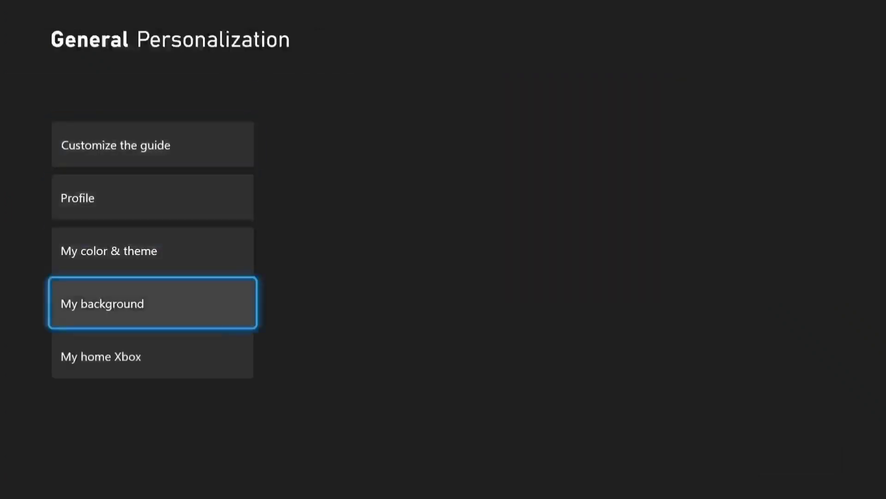
key(Return)
Go through the background types and browse this device's Pictures folder for a custom image
key(Down)
key(Down)
key(Down)
key(Down)
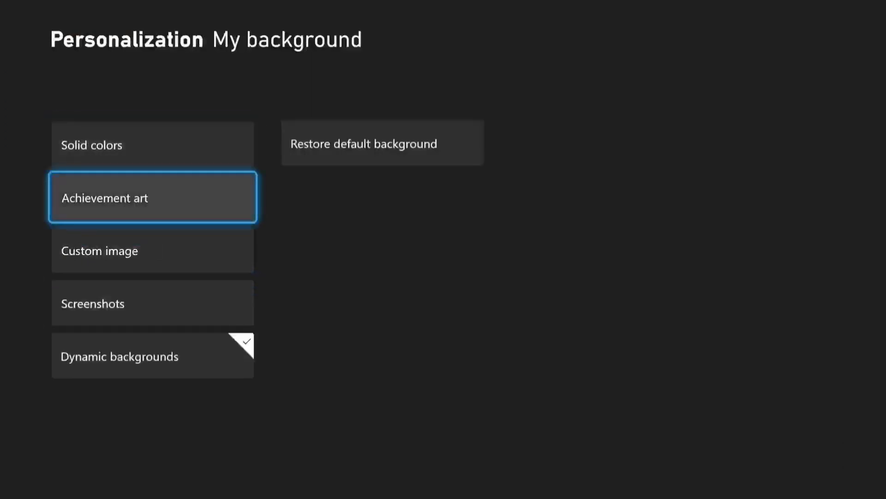
key(Up)
key(Up)
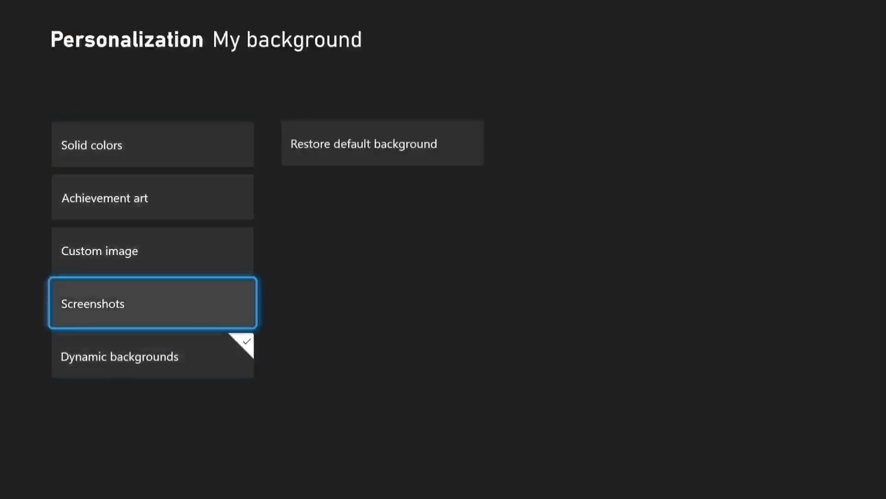
key(Return)
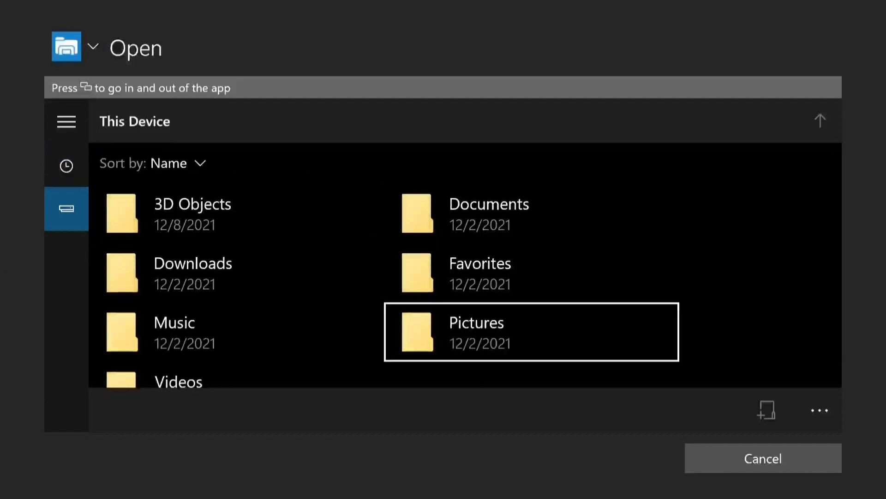
key(Return)
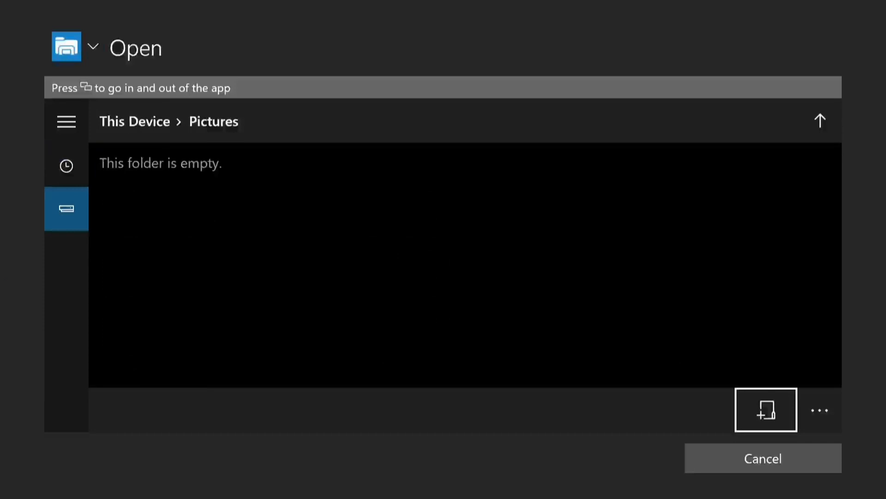
Check the recent files for a custom background image and close the file picker
key(BackSpace)
key(Return)
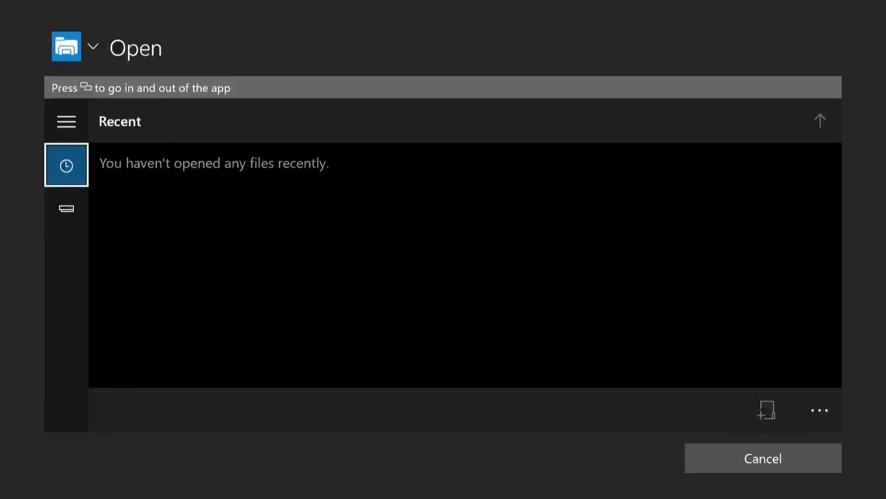
key(Down)
key(Return)
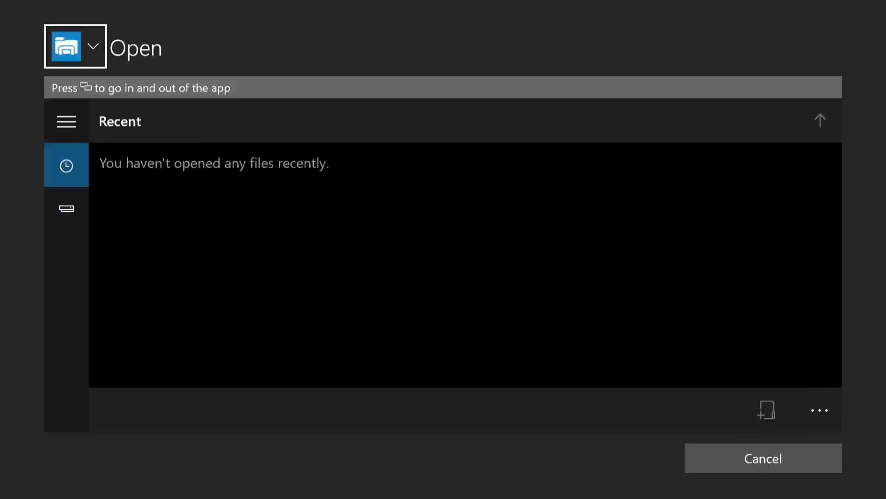
key(Escape)
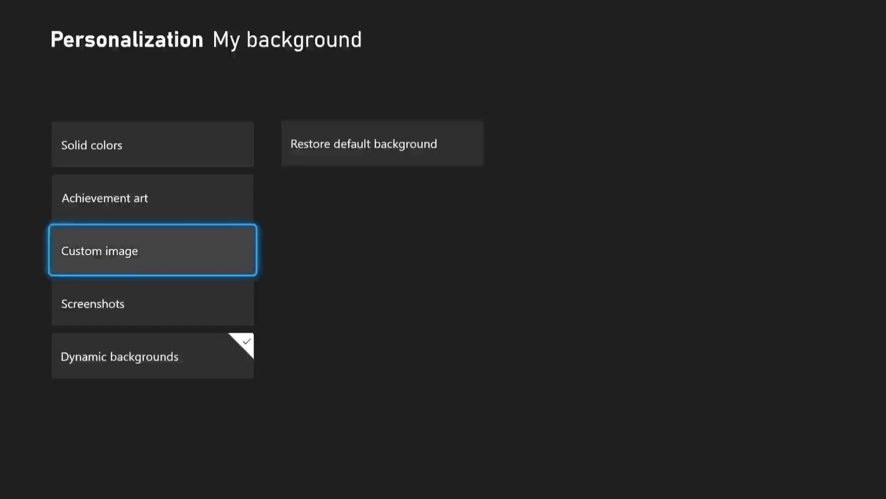
Open the Dynamic backgrounds collection
key(Down)
key(Down)
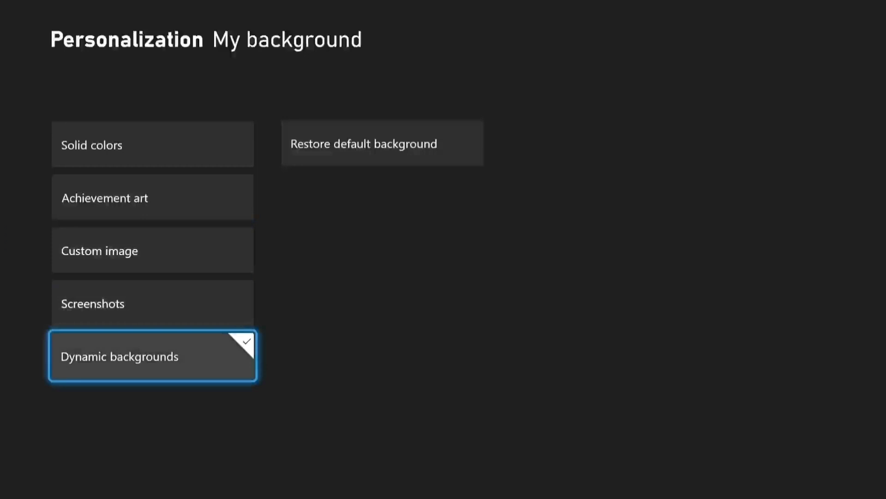
key(Return)
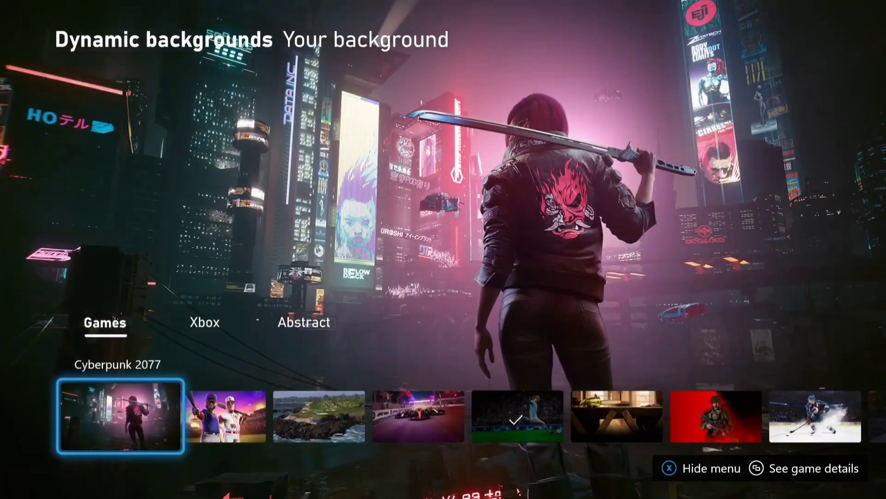
Preview the dynamic backgrounds in the Games category, from Super Mega Baseball 4 through State of Decay: Trumbull Valley
key(Right)
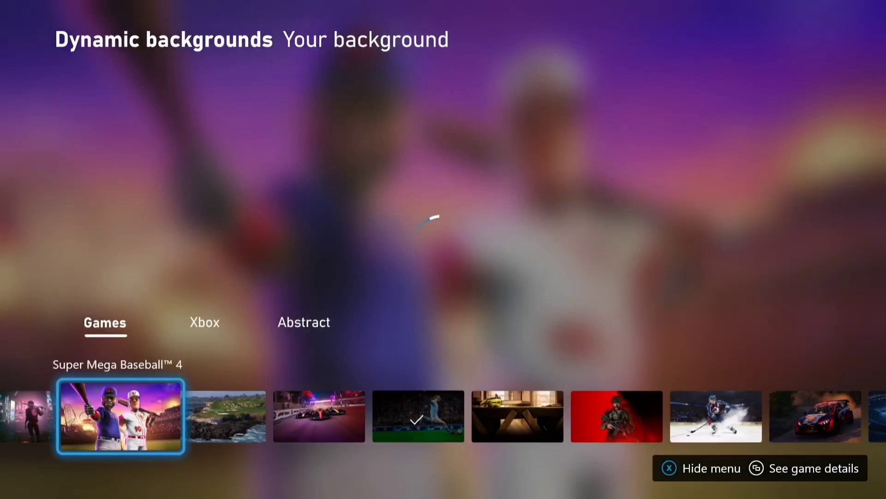
key(Right)
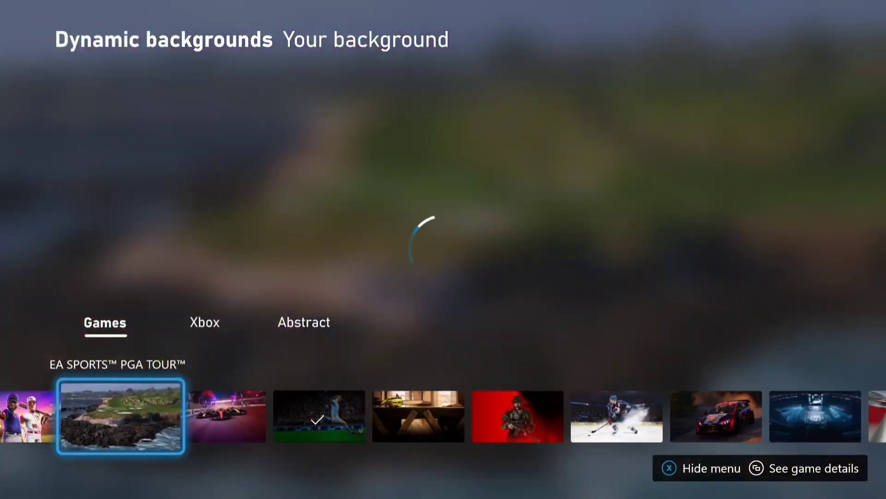
key(Right)
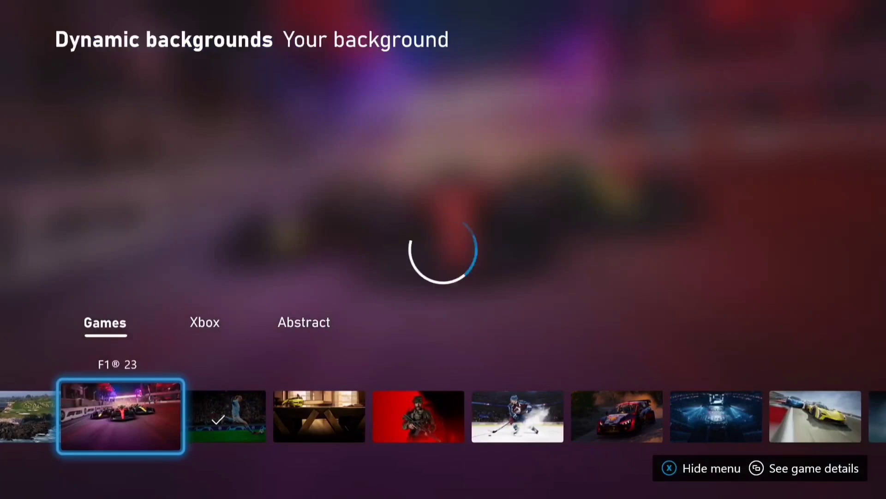
key(Right)
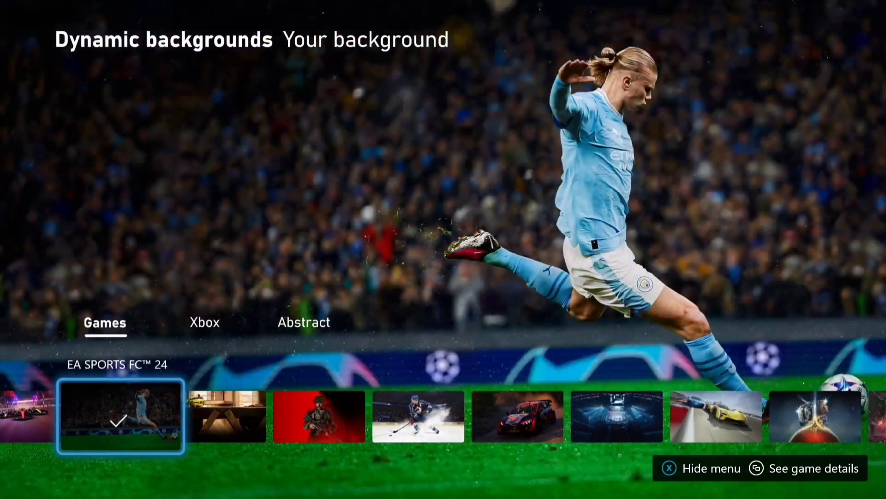
key(Right)
key(Right)
key(Right)
key(Right)
key(Right)
key(Right)
key(Right)
key(Right)
key(Right)
key(Right)
key(Right)
key(Right)
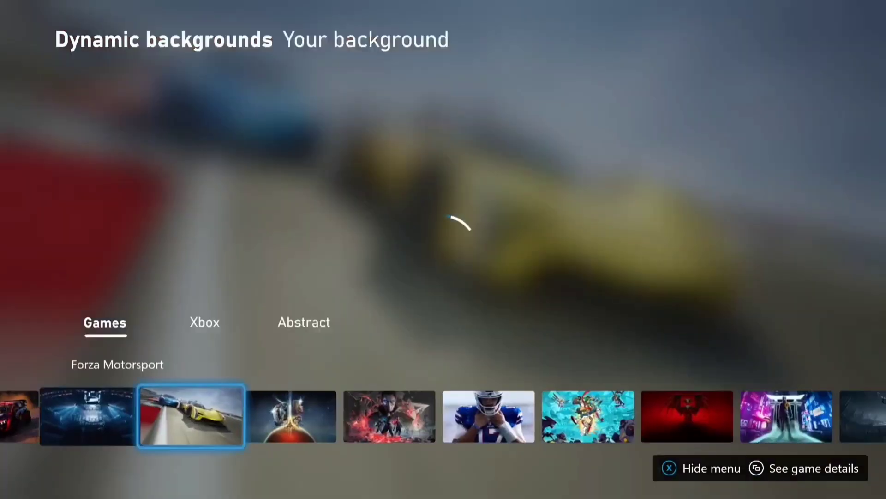
key(Right)
key(Right)
key(Right)
key(Right)
key(Right)
key(Right)
key(Right)
key(Right)
key(Right)
key(Right)
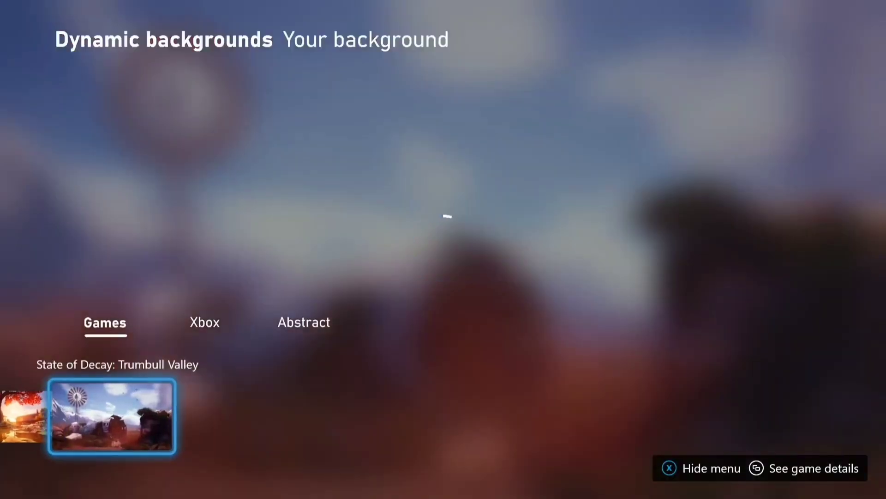
Browse the Games backgrounds in reverse, from State of Decay: Trumbull Valley back to F1 23
key(Left)
key(Left)
key(Left)
key(Left)
key(Left)
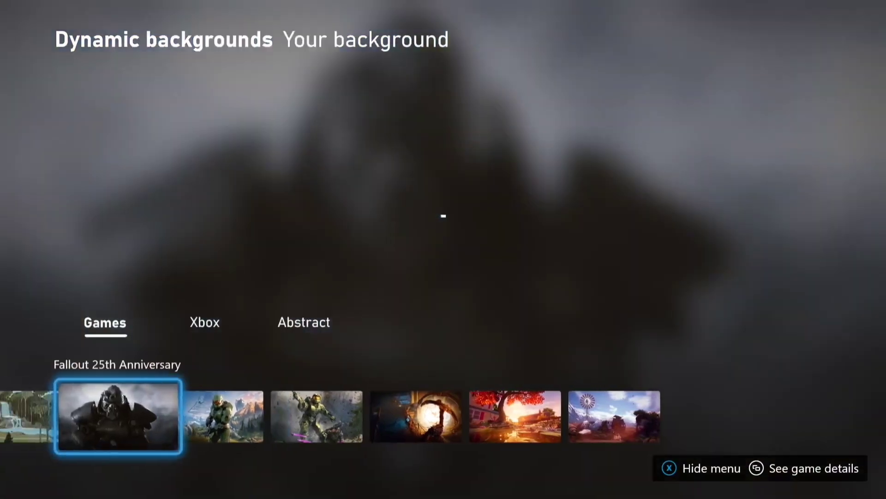
key(Left)
key(Left)
key(Left)
key(Left)
key(Left)
key(Left)
key(Left)
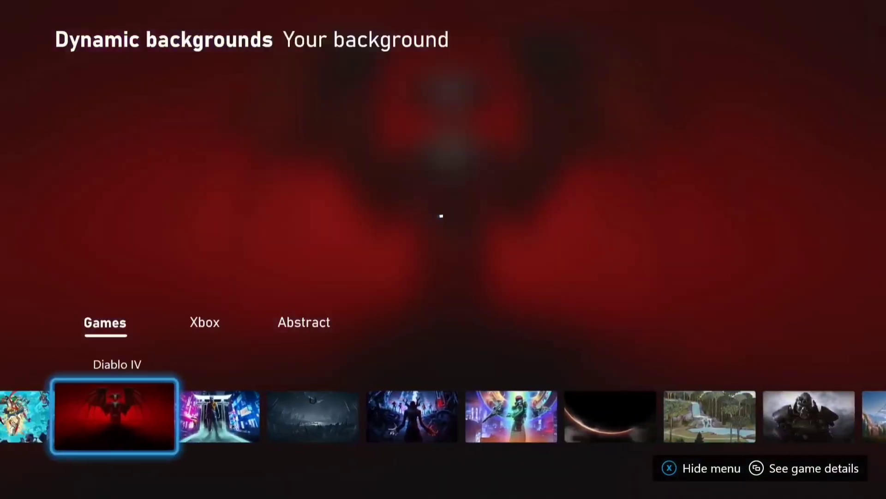
key(Left)
key(Left)
key(Left)
key(Left)
key(Left)
key(Left)
key(Left)
key(Left)
key(Left)
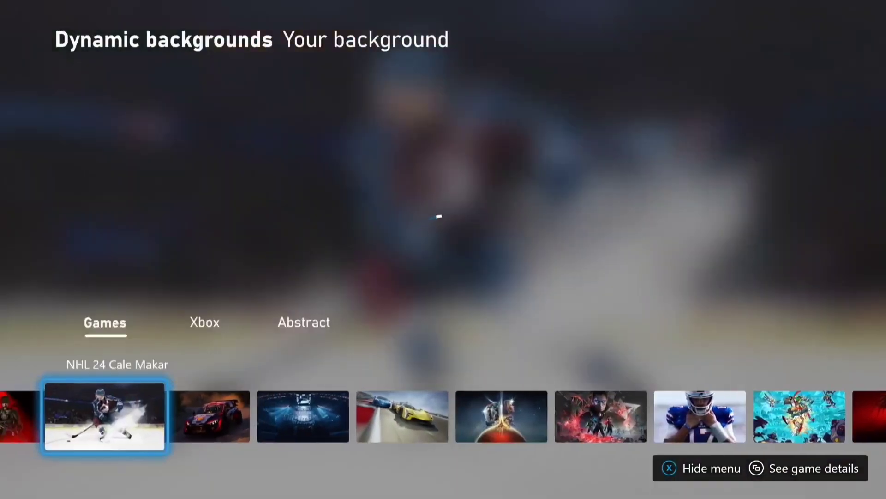
key(Left)
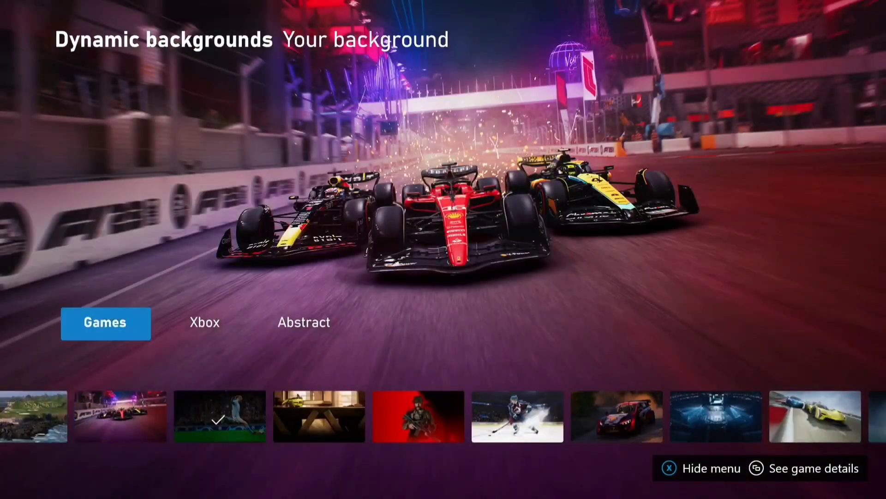
Preview the dynamic backgrounds in the Xbox category, including Power Your Dreams and Xbox 360
key(Right)
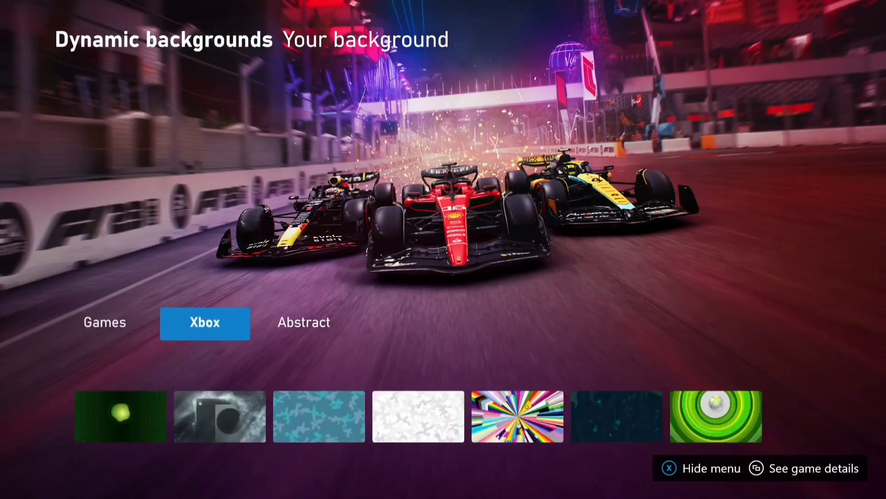
key(Down)
key(Right)
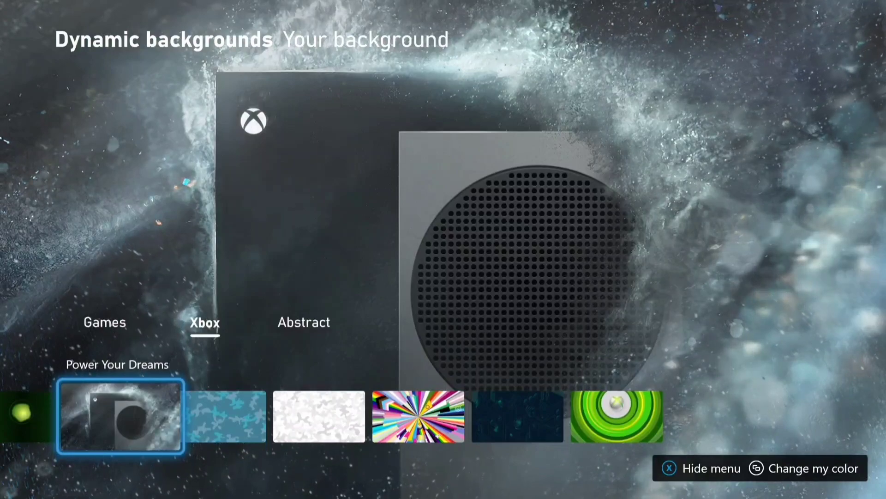
key(Right)
key(Right)
key(Right)
key(Right)
key(Right)
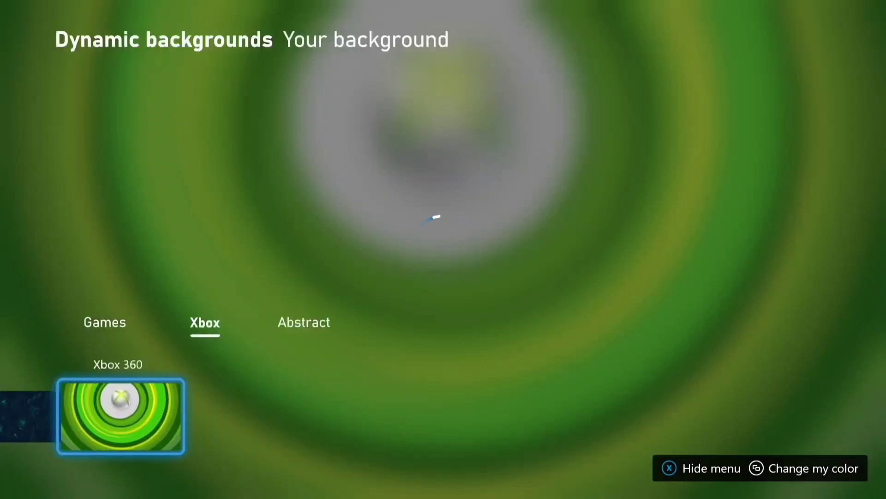
Preview the Abstract dynamic backgrounds through Mercury, ending on Motes
key(Up)
key(Right)
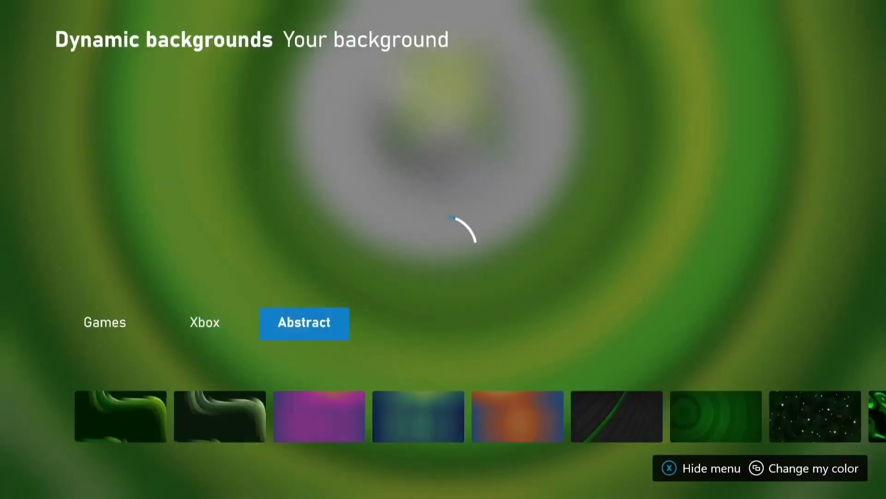
key(Down)
key(Right)
key(Right)
key(Right)
key(Right)
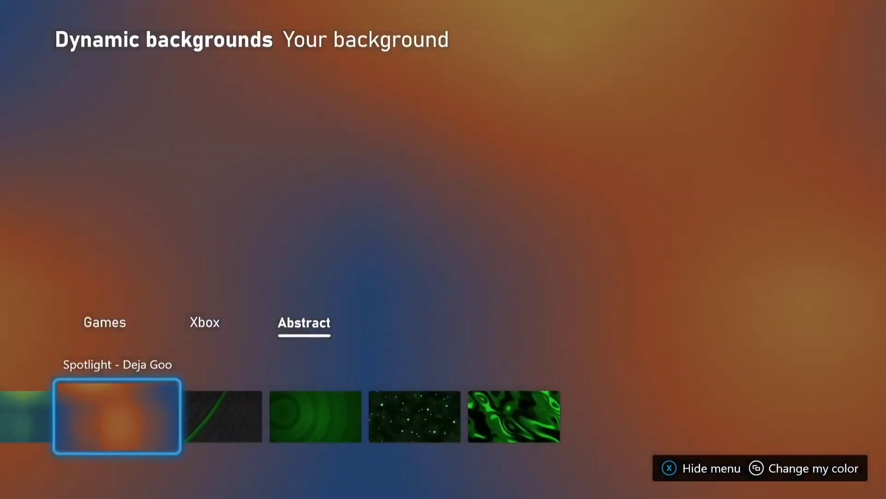
key(Right)
key(Right)
key(Right)
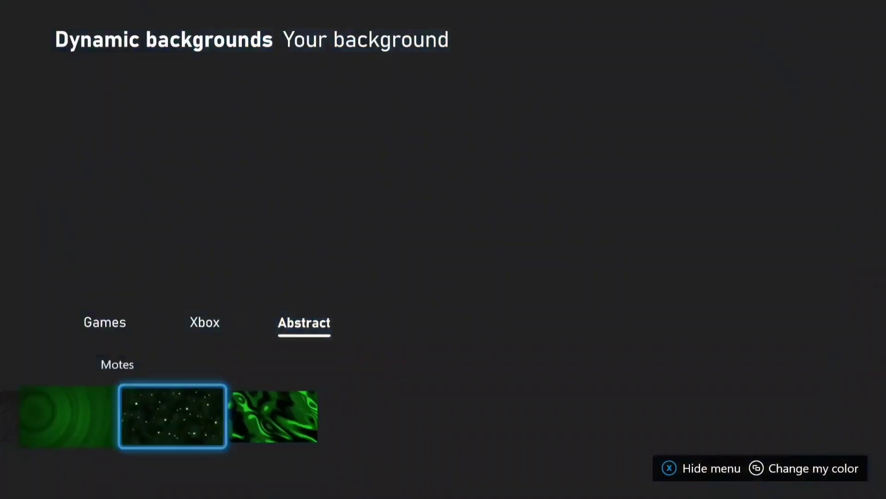
key(Right)
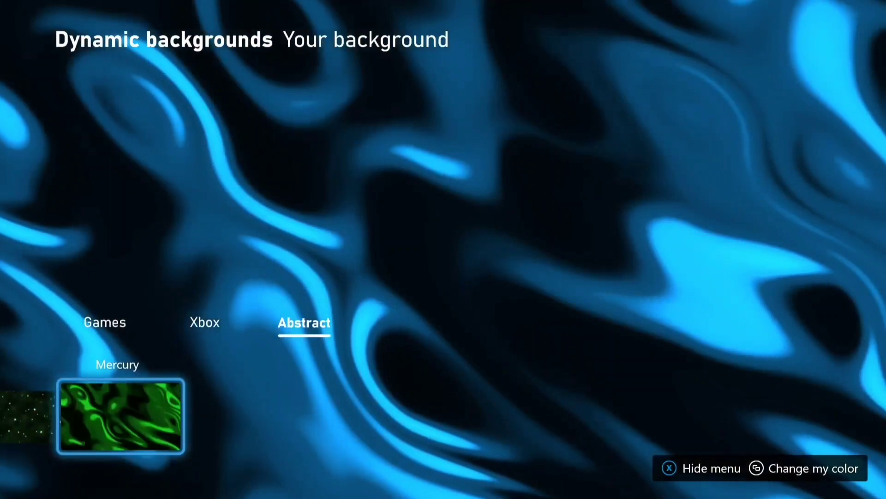
key(Left)
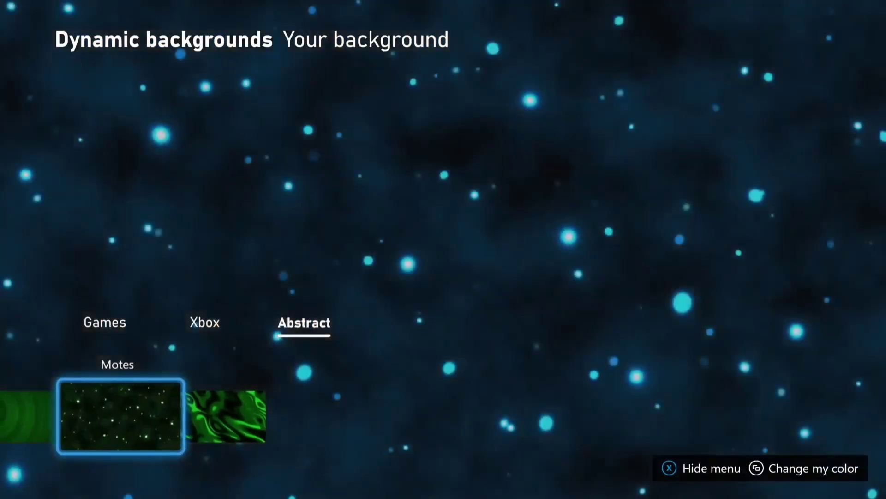
Leave the background and Personalization options and return to the General settings
key(Return)
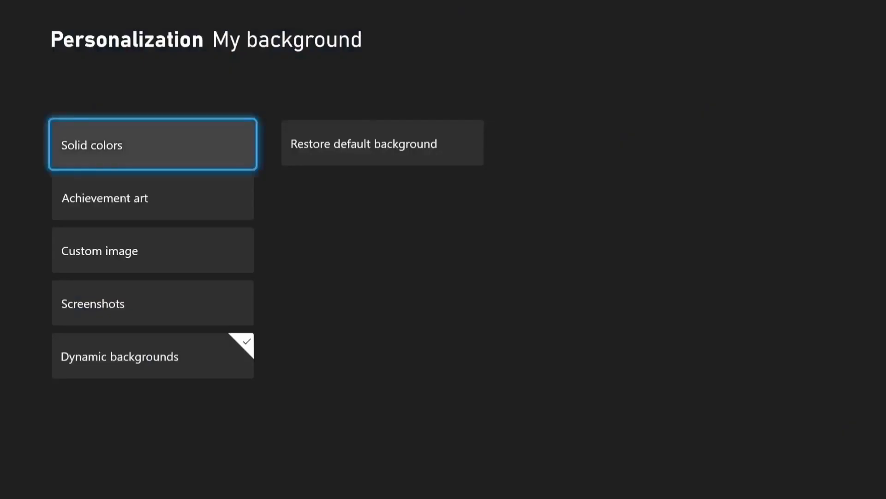
key(Down)
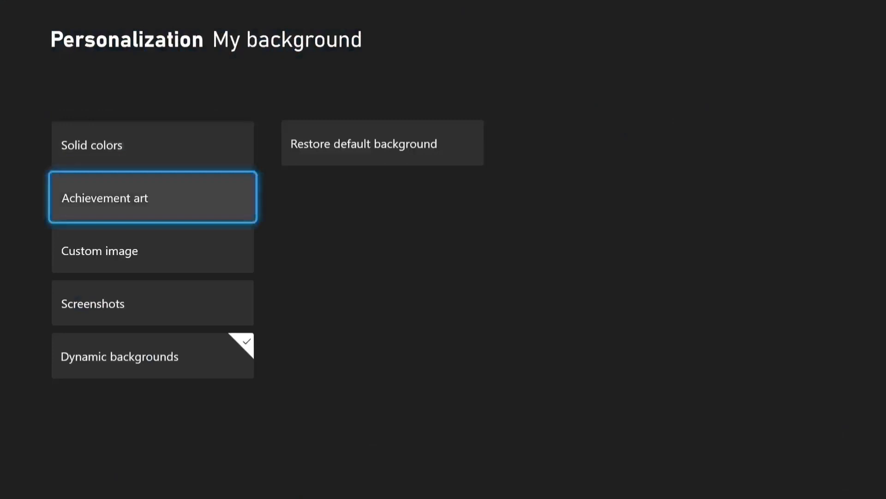
key(Return)
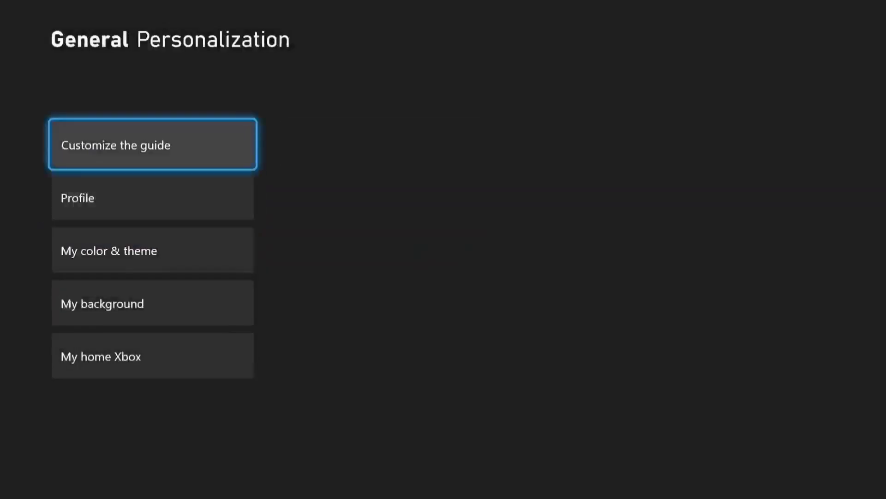
key(Escape)
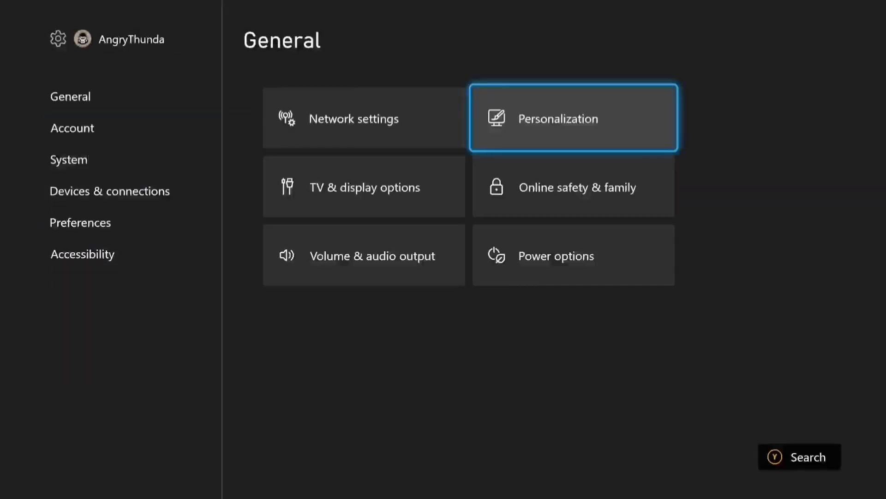
Leave the General settings for the home screen and open Microsoft Edge
key(Escape)
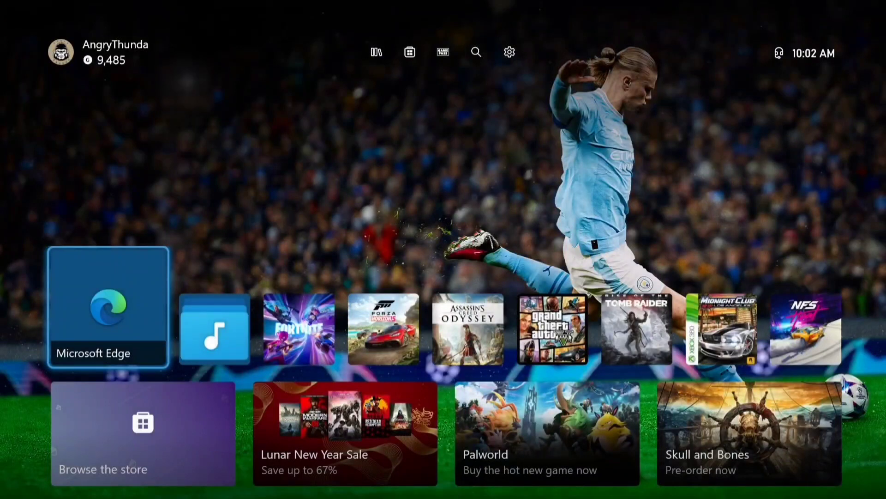
key(Right)
key(Left)
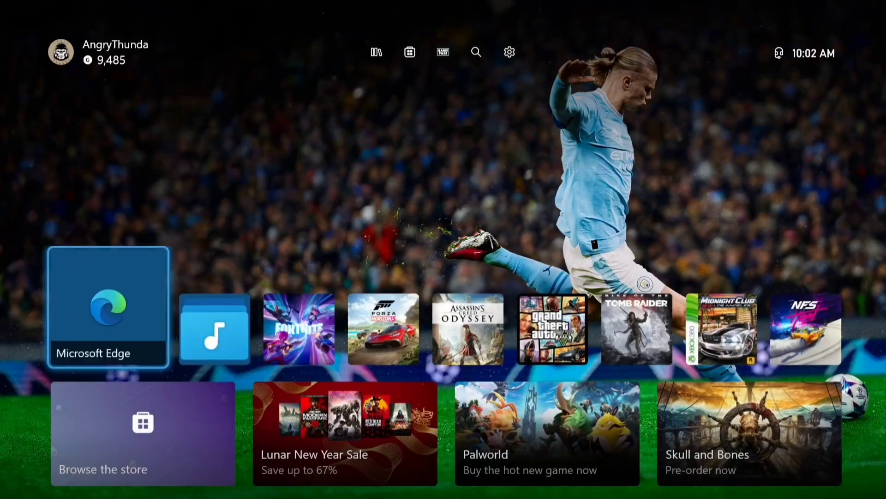
key(Return)
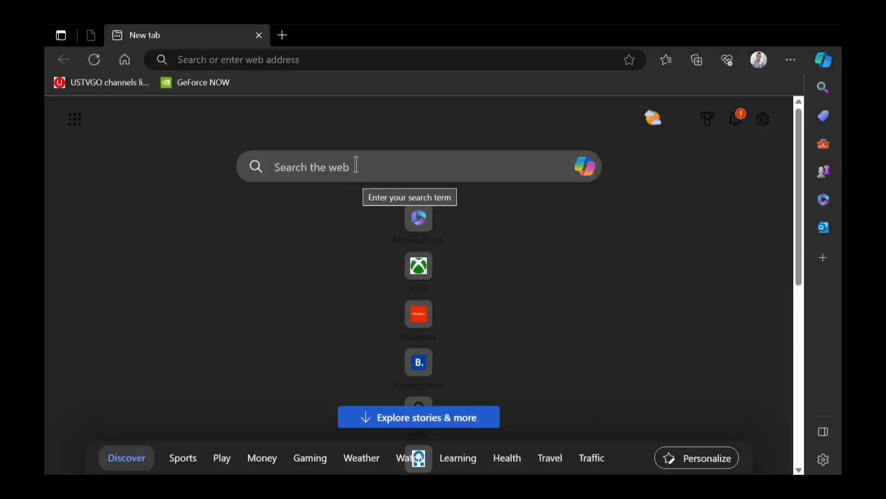
Start the web search query on the new tab page with the word "demon"
click(356, 165)
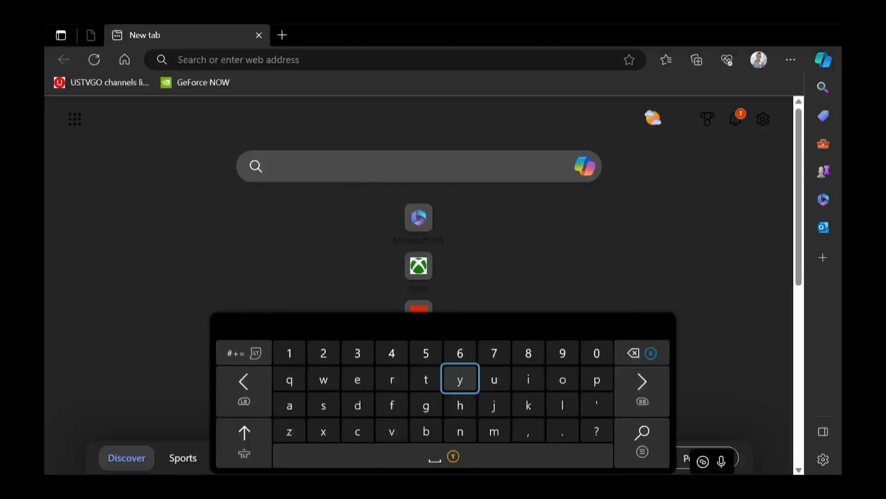
key(Left)
key(Left)
key(Down)
key(Left)
text(d)
key(Up)
text(e)
key(Right)
key(Right)
key(Right)
key(Right)
key(Right)
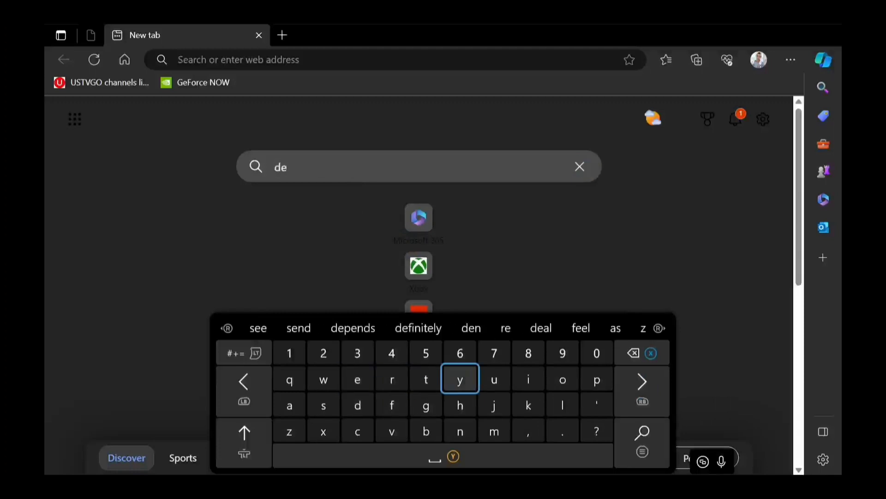
key(Down)
key(Down)
key(Left)
text(m)
key(Up)
key(Right)
key(Right)
key(Right)
key(Up)
key(Left)
text(o)
key(Left)
key(Left)
key(Left)
key(Down)
key(Down)
text(n)
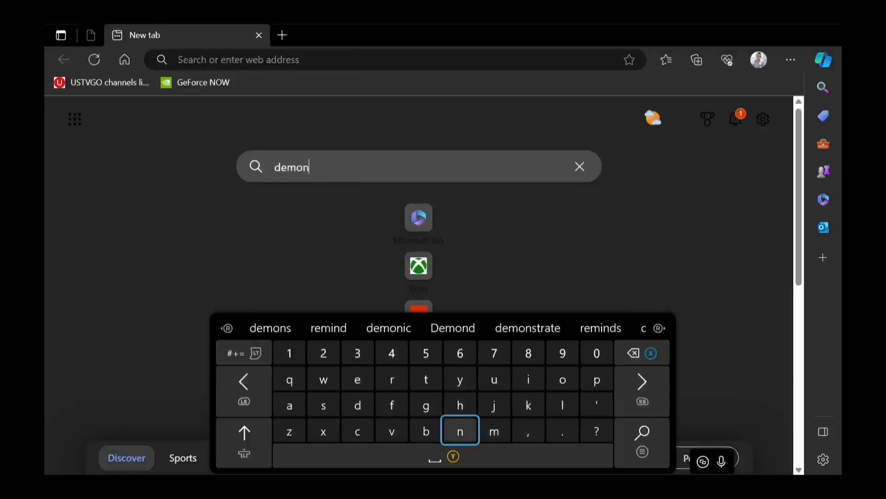
Add the word "slayer" to the web search query
key(Up)
key(Left)
key(Left)
key(Left)
key(Left)
text(s)
key(Right)
key(Right)
key(Right)
key(Right)
key(Right)
key(Right)
key(Right)
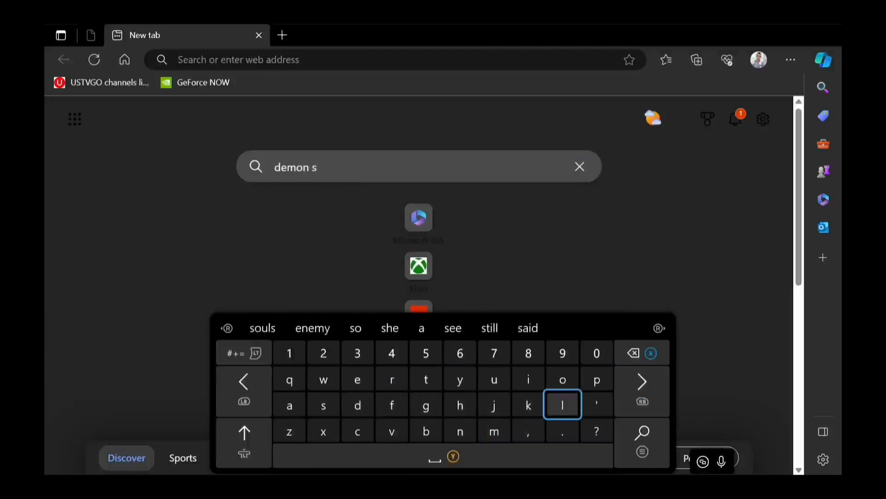
text(l)
key(Left)
key(Left)
key(Left)
key(Left)
key(Left)
key(Left)
key(Left)
key(Left)
text(a)
key(Up)
key(Right)
key(Right)
key(Right)
key(Right)
key(Right)
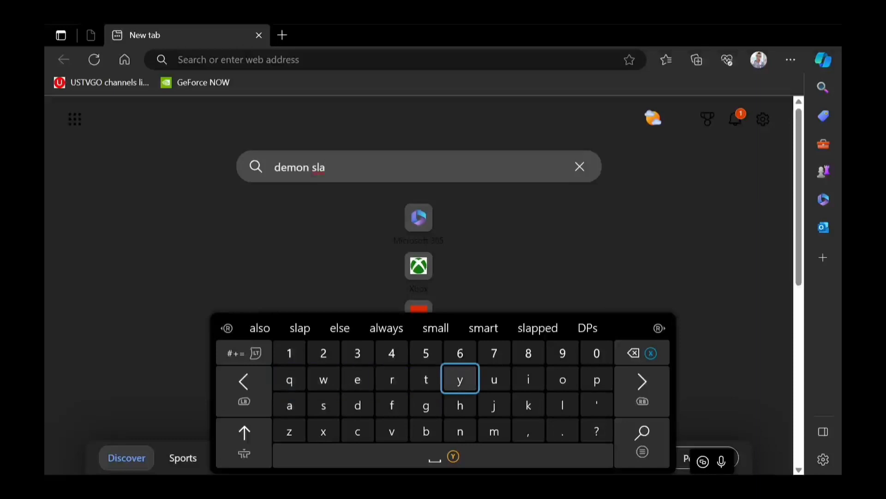
text(y)
key(Left)
key(Left)
key(Left)
text(e)
key(Right)
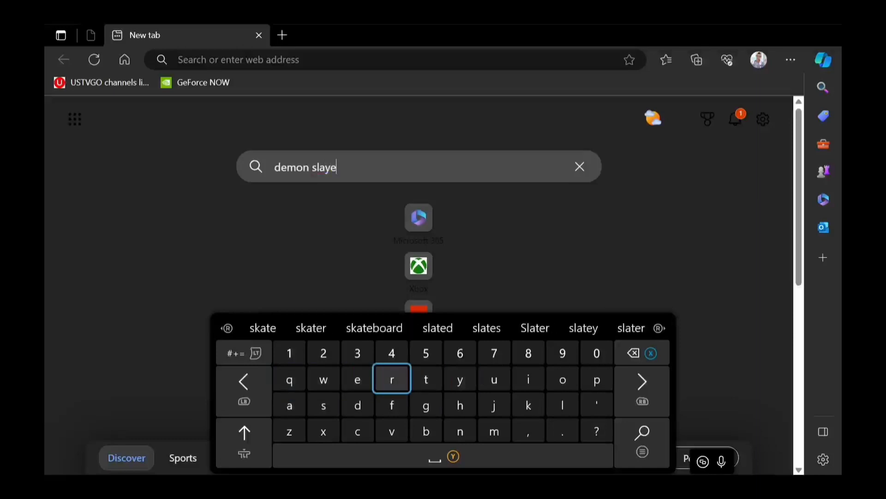
text(r)
key(Down)
key(Down)
key(Down)
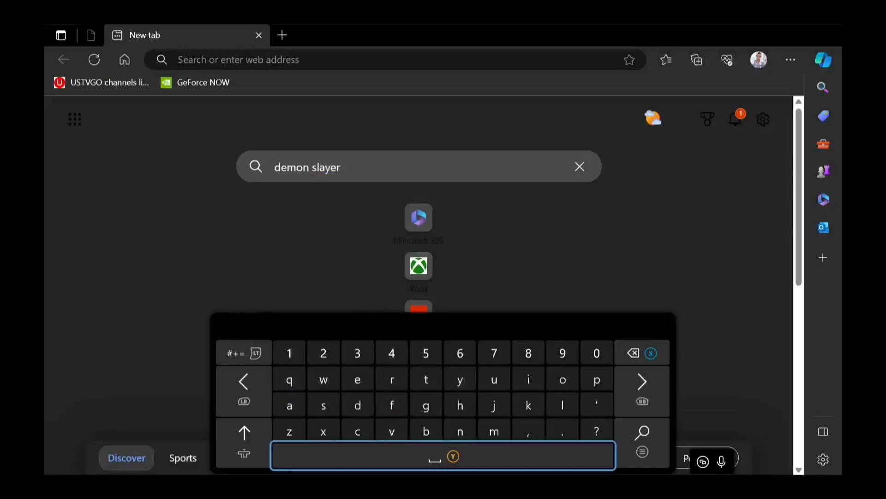
Append "4k" to the demon slayer search query
key(Up)
key(Up)
key(Left)
key(Left)
key(Up)
key(Up)
key(Right)
key(Right)
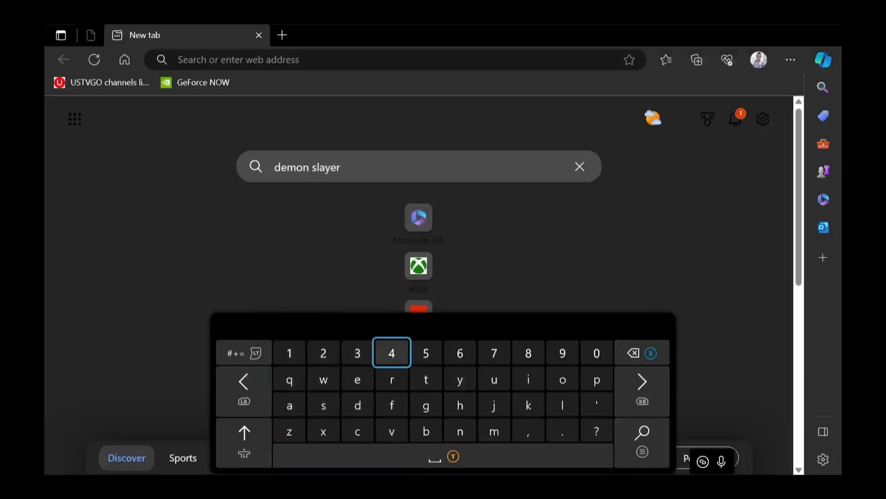
text(4)
key(Right)
key(Down)
key(Down)
key(Right)
key(Right)
key(Right)
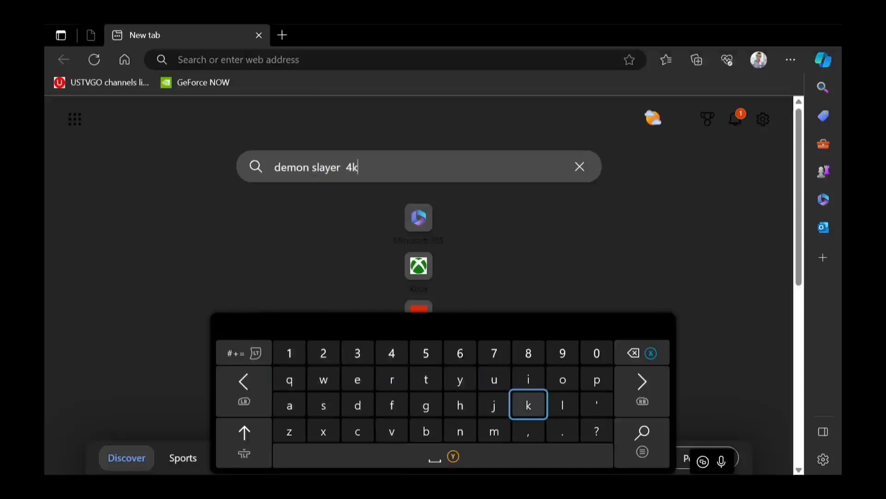
text(k)
Complete the query with the suggested word "Wallpaper" and run the web search
key(Left)
key(Left)
key(Left)
key(Left)
key(Left)
key(Left)
key(Up)
text(w)
key(Left)
key(Down)
text(a)
key(Right)
key(Right)
key(Right)
key(Right)
key(Right)
key(Right)
key(Right)
key(Right)
text(ll)
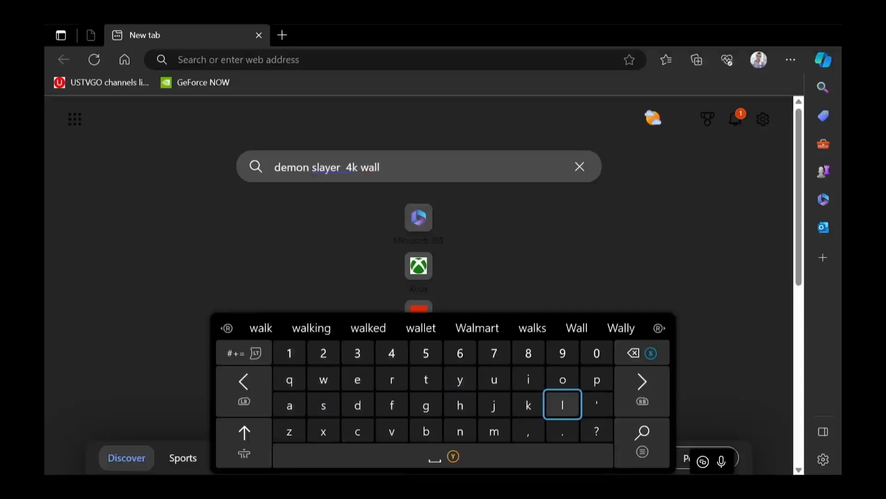
key(Up)
key(Right)
text(p)
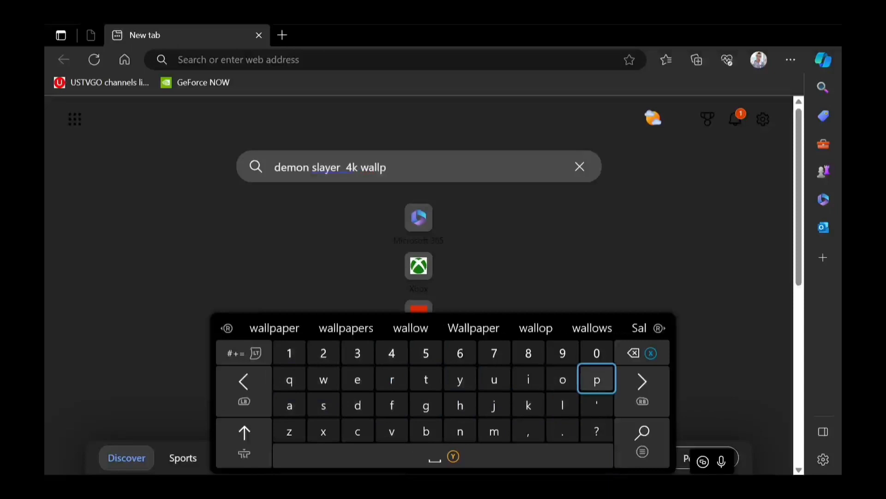
key(Up)
key(Left)
key(Left)
key(Return)
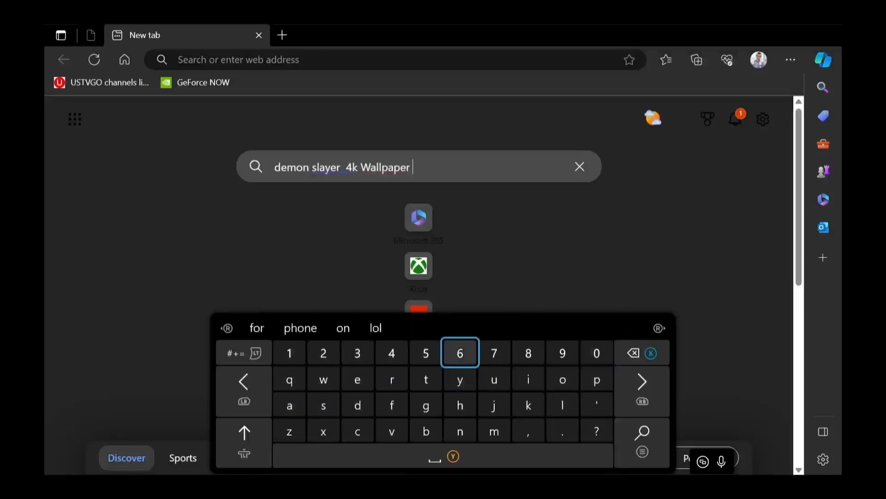
key(Return)
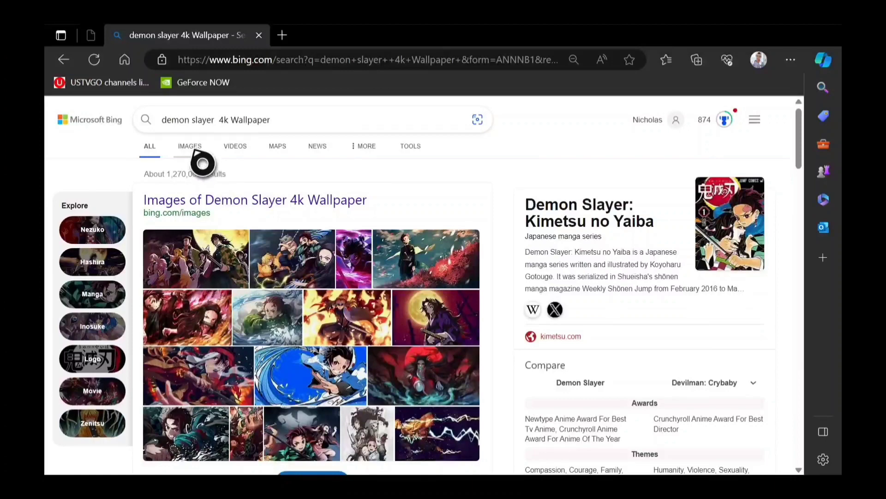
Switch the search to image results and browse the Demon Slayer wallpapers
click(196, 152)
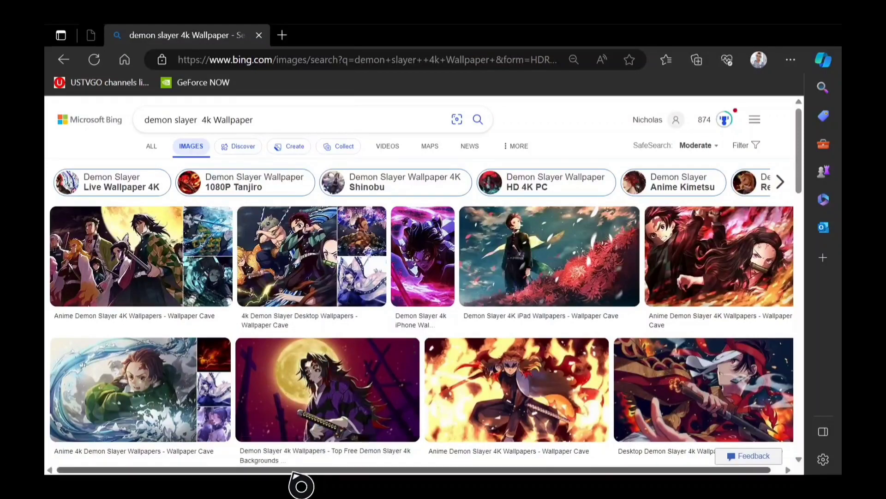
scroll(309, 401, down, 2)
scroll(328, 277, down, 4)
scroll(328, 207, down, 2)
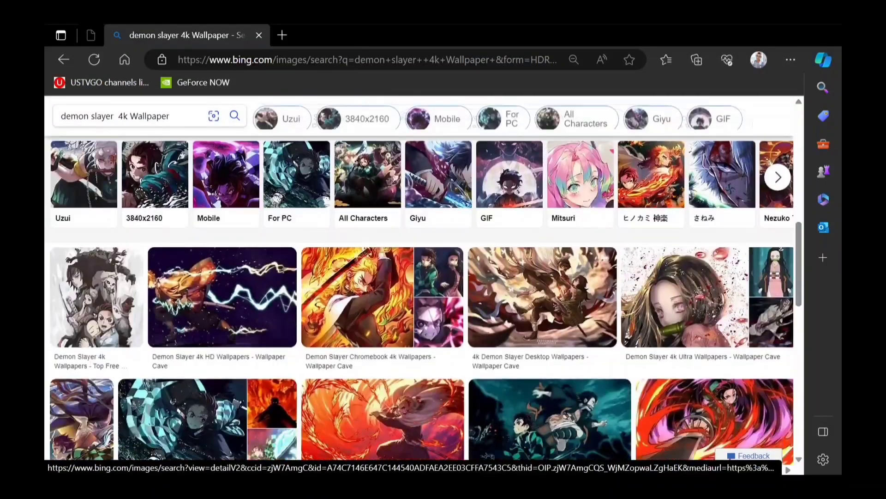
scroll(327, 207, up, 5)
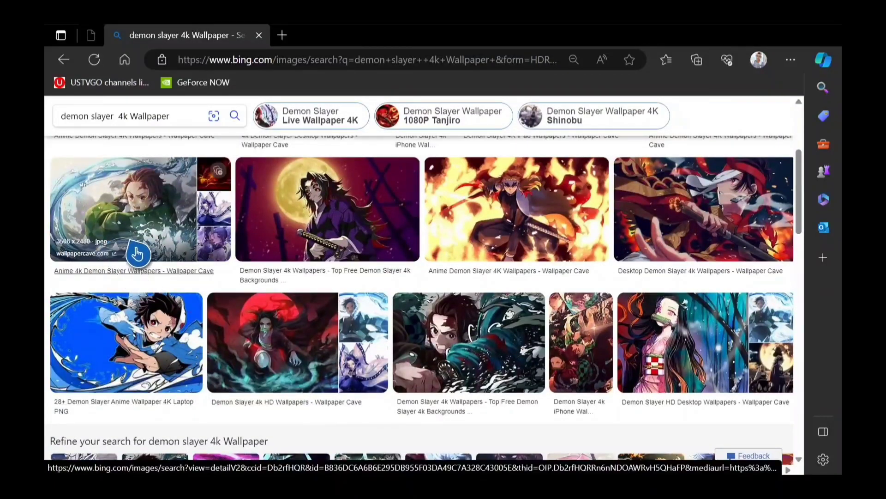
scroll(143, 253, up, 3)
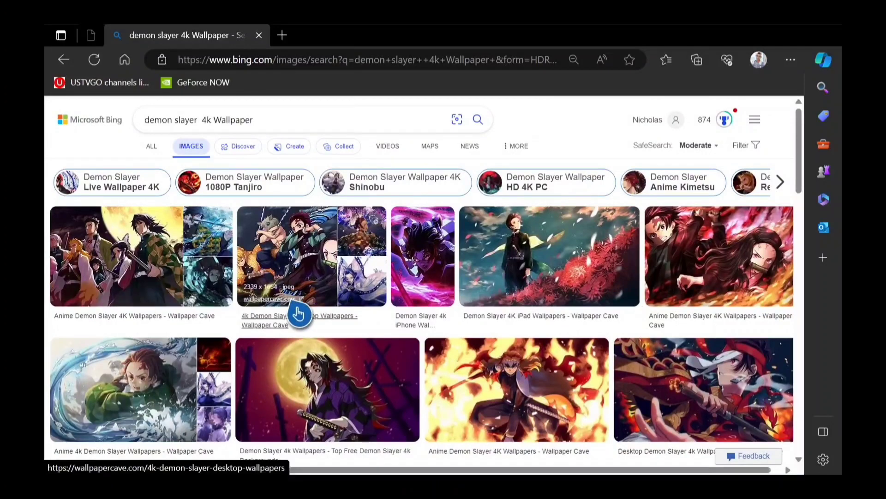
Open the Anime Demon Slayer 4K image of the swordsman in flames and set it as the console background
click(545, 395)
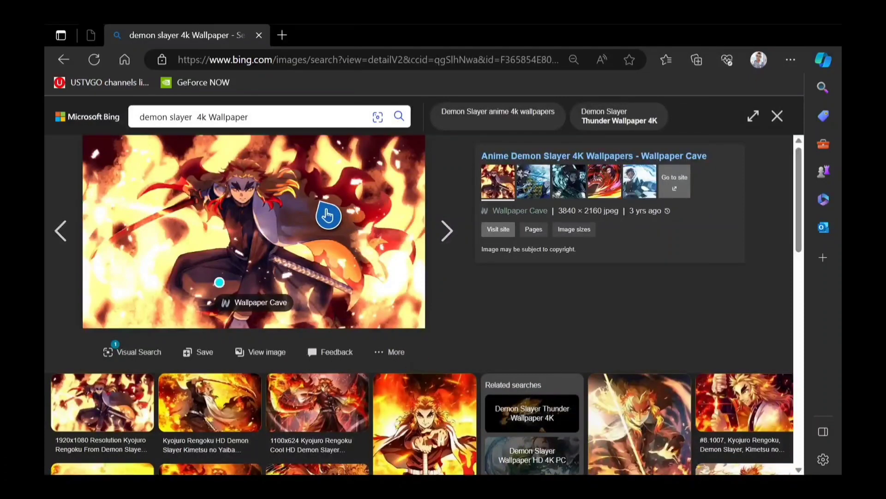
right_click(328, 216)
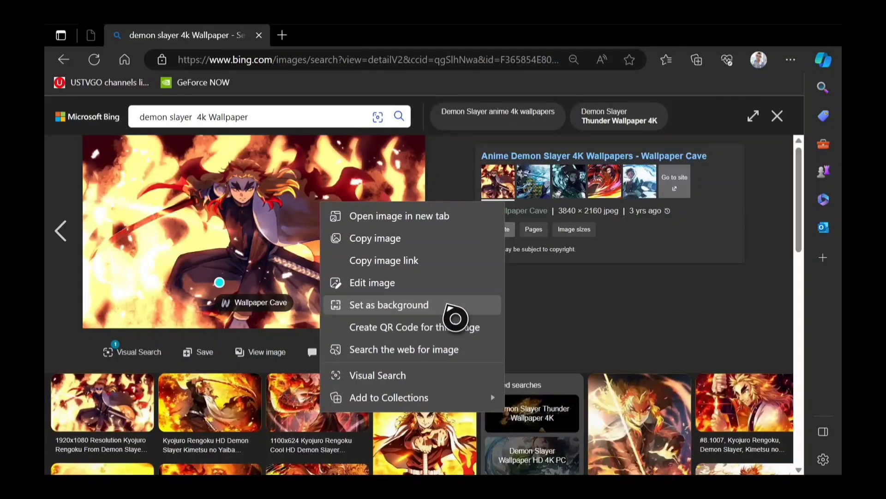
click(447, 306)
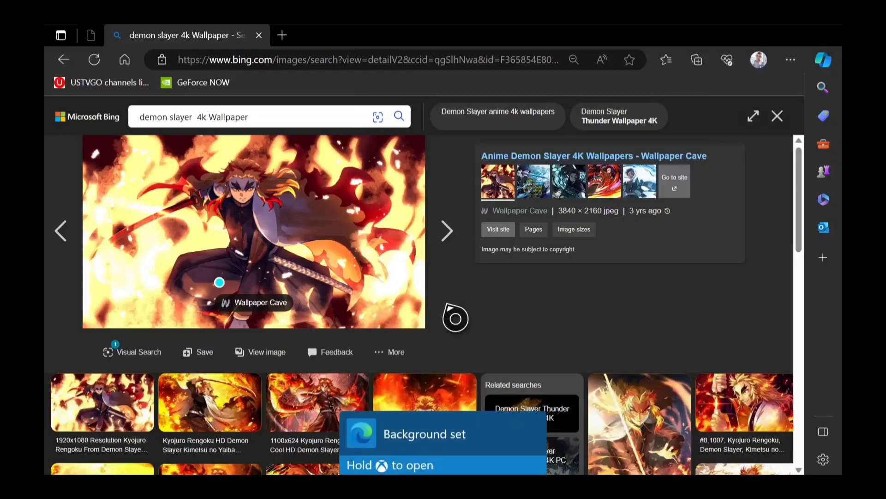
Exit full screen mode and return to the Xbox home screen to check the new background
key(F11)
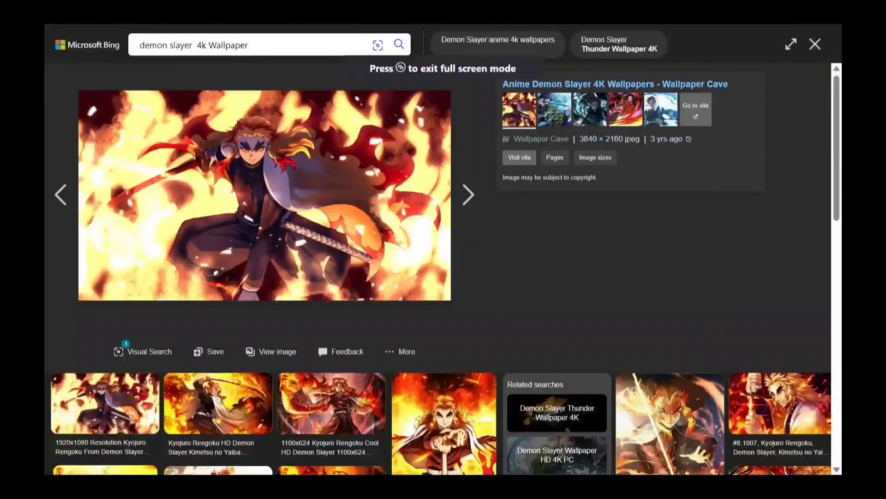
key(Escape)
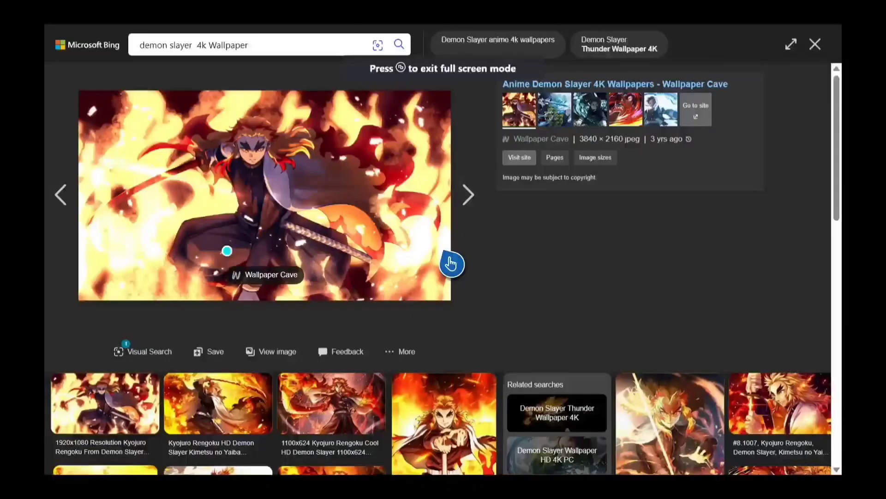
key(F11)
key(super)
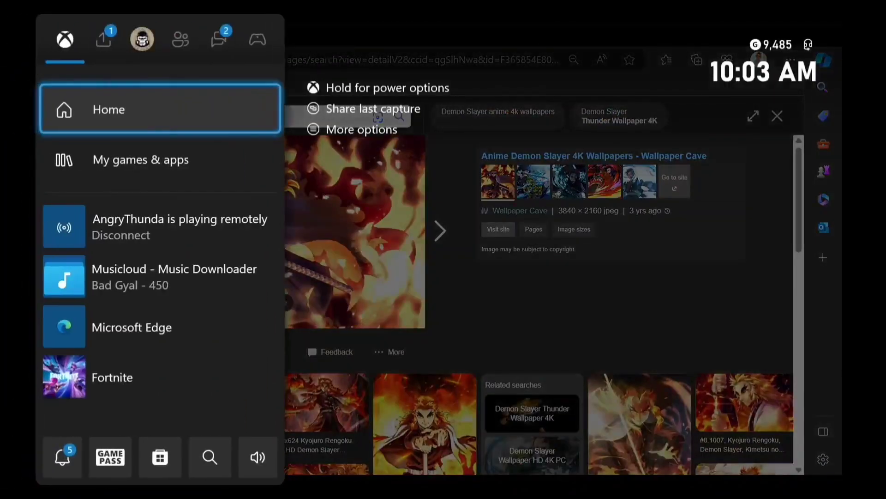
key(Return)
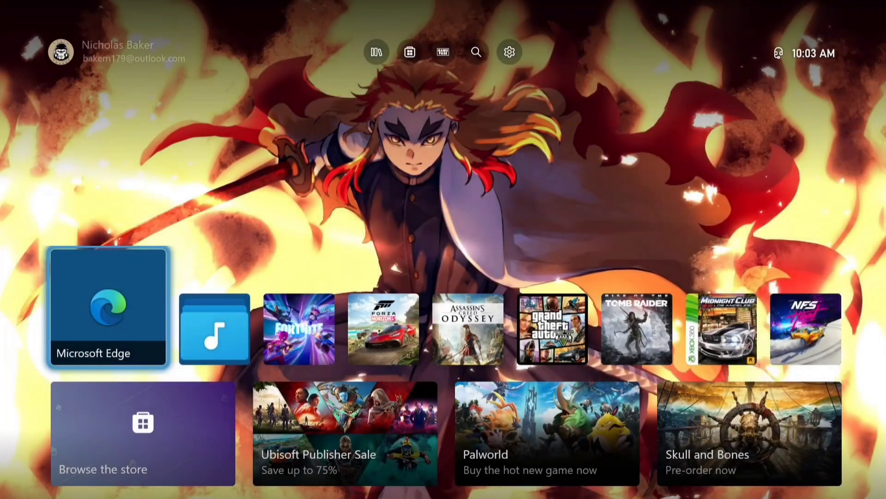
Reopen Microsoft Edge and go back from the image details to the general web search results
key(Return)
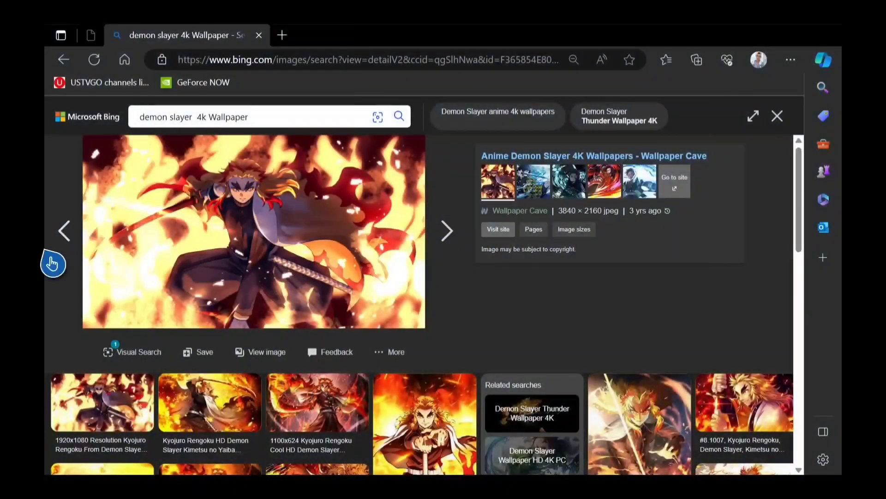
click(64, 65)
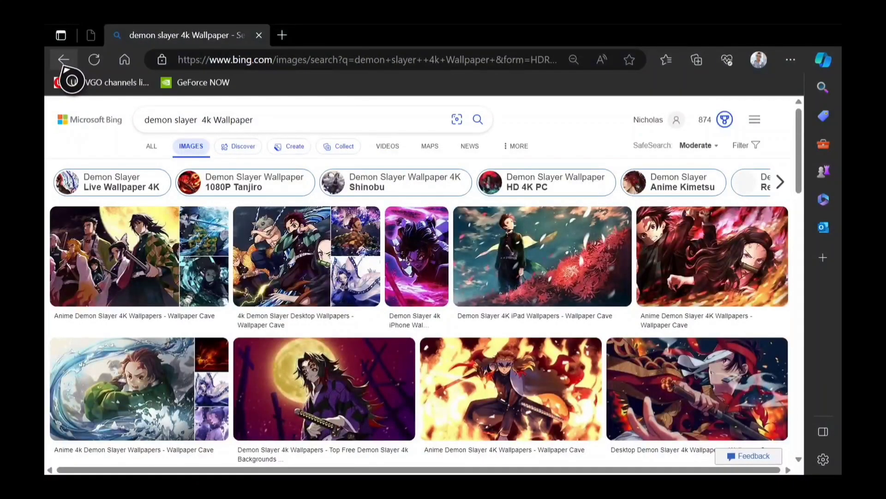
click(64, 66)
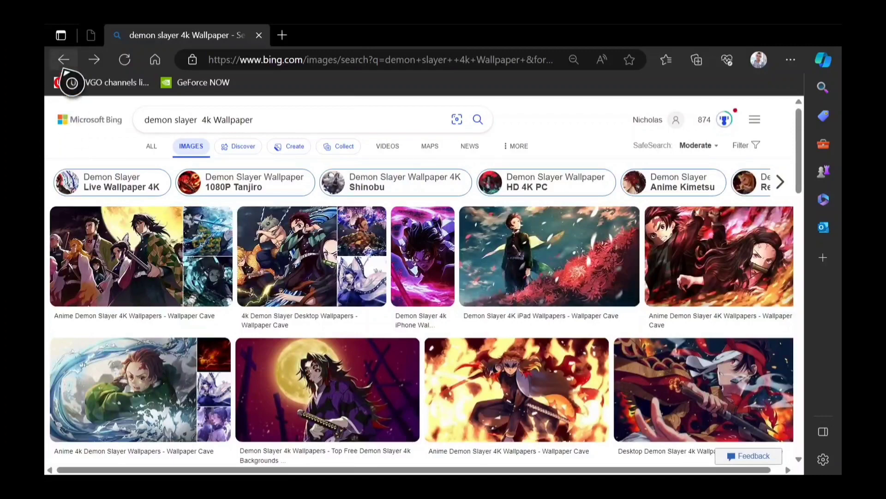
click(64, 69)
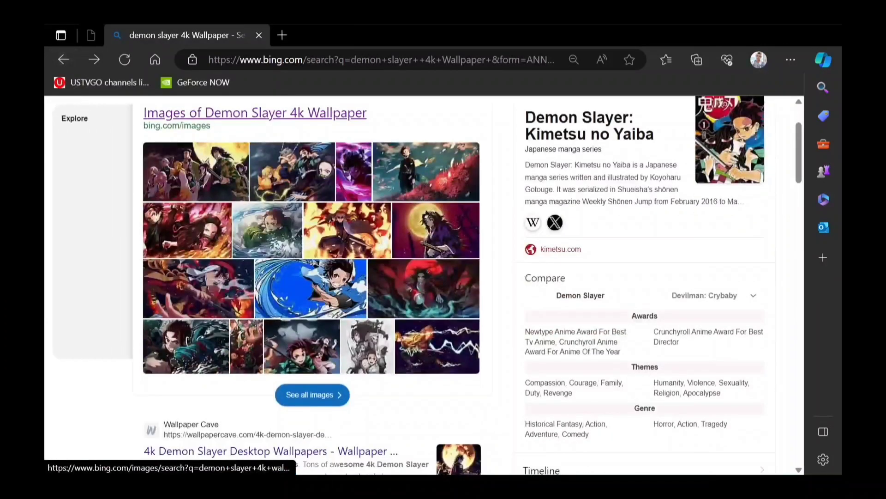
Open the 4k Demon Slayer Desktop Wallpapers page on Wallpaper Cave and browse its images
scroll(174, 271, down, 2)
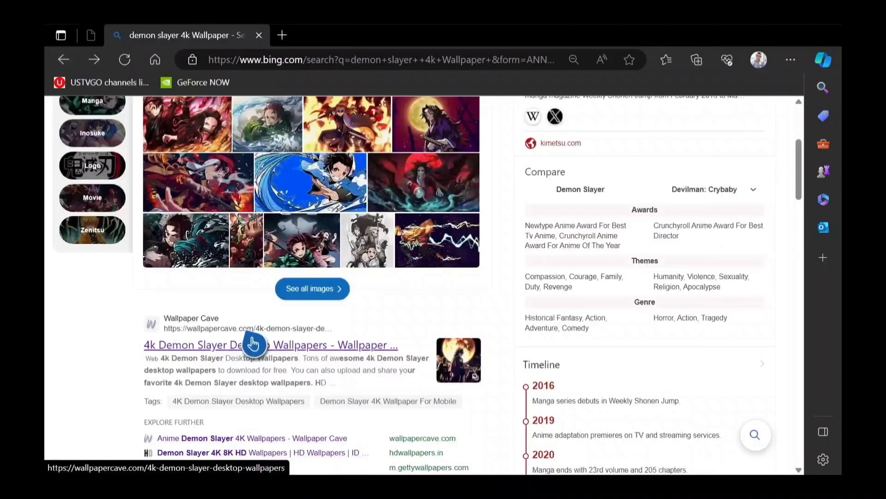
click(253, 353)
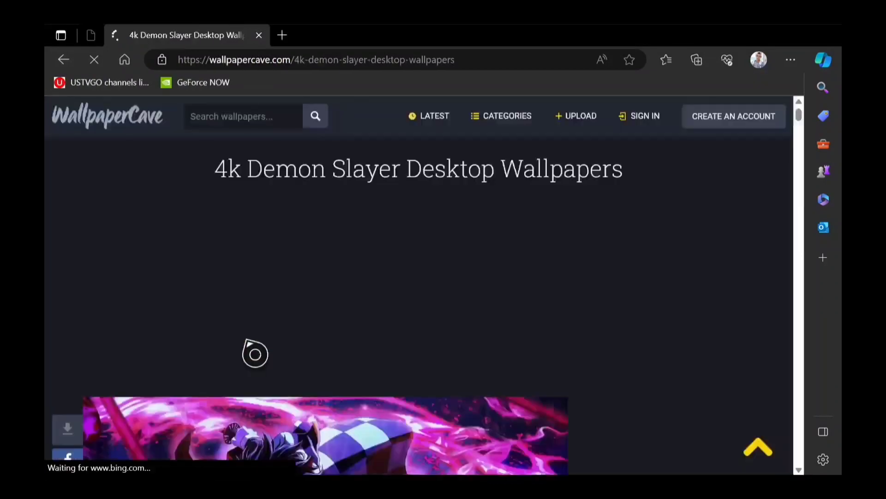
scroll(255, 354, down, 10)
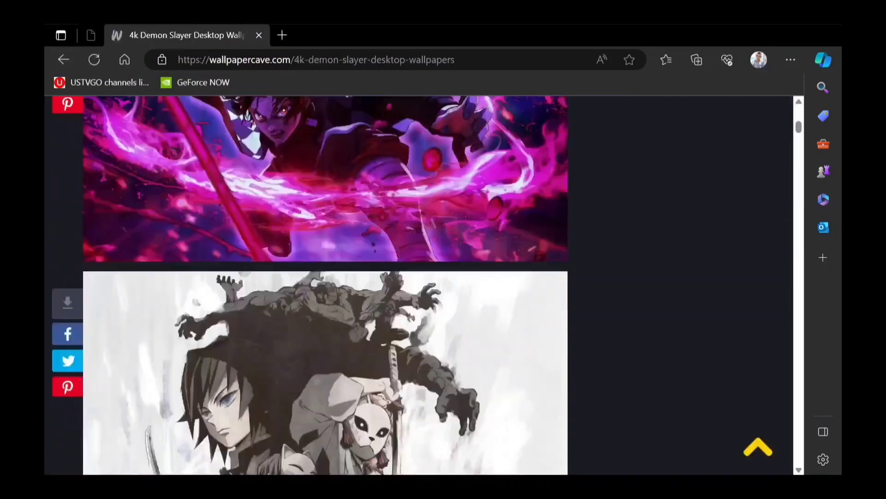
scroll(326, 285, down, 15)
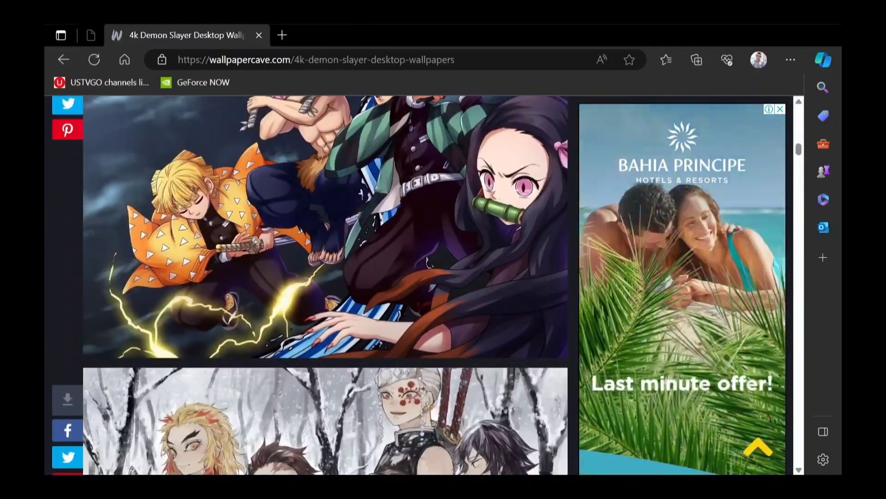
Look through the Demon Slayer images on the Wallpaper Cave page for another background candidate
scroll(326, 285, up, 2)
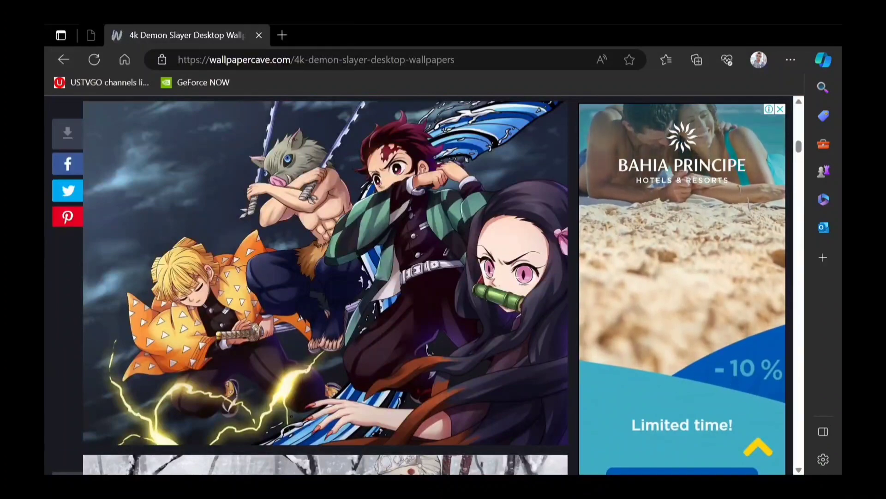
scroll(325, 285, down, 1)
scroll(325, 285, down, 10)
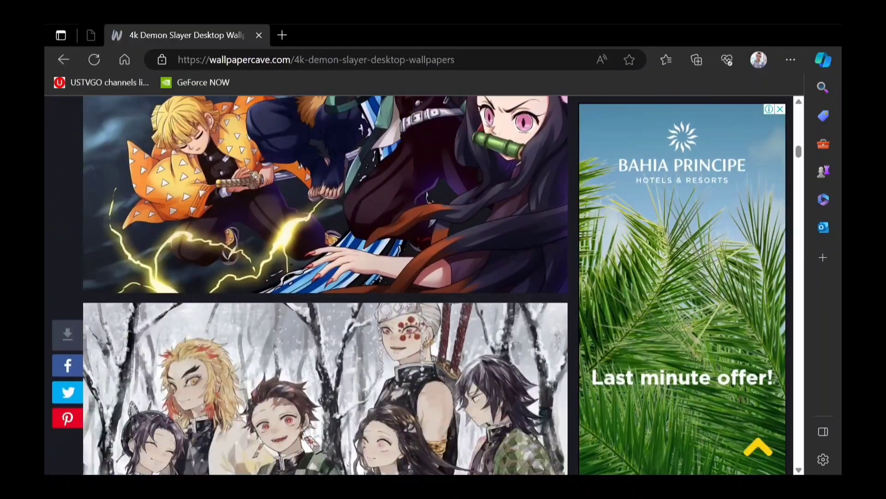
scroll(325, 285, down, 3)
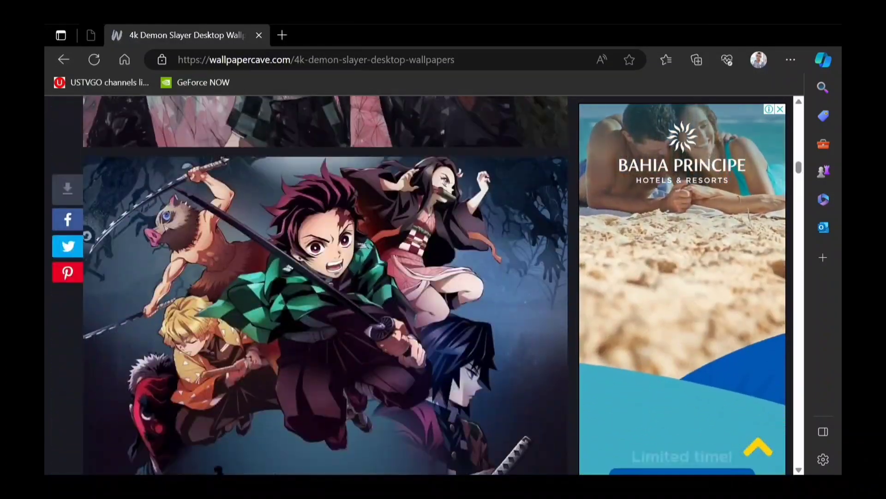
scroll(325, 284, down, 6)
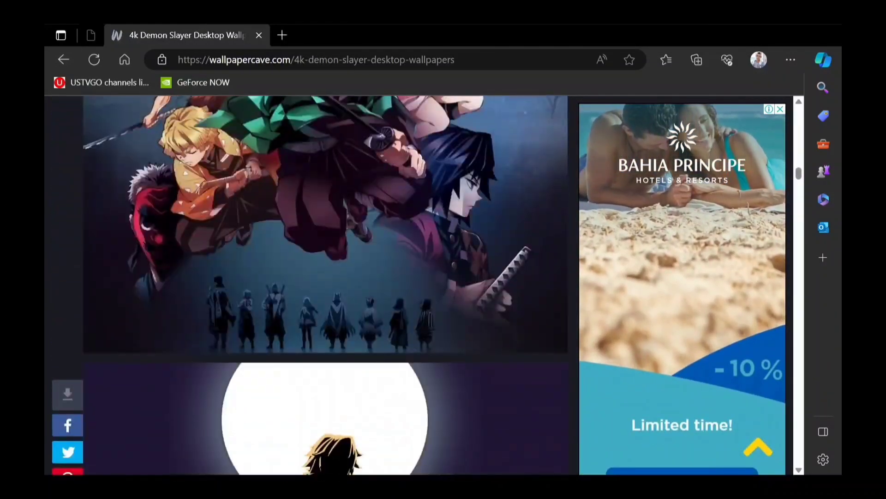
scroll(309, 285, down, 4)
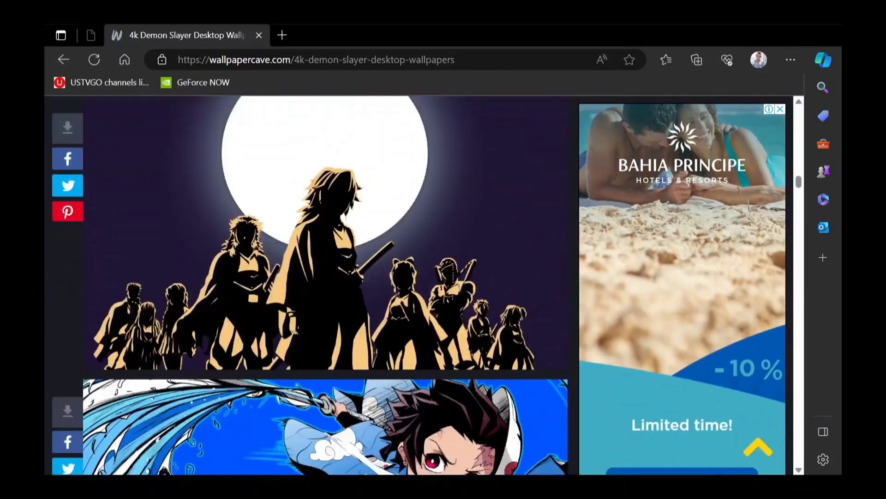
scroll(309, 285, up, 9)
scroll(310, 285, up, 2)
scroll(309, 285, down, 4)
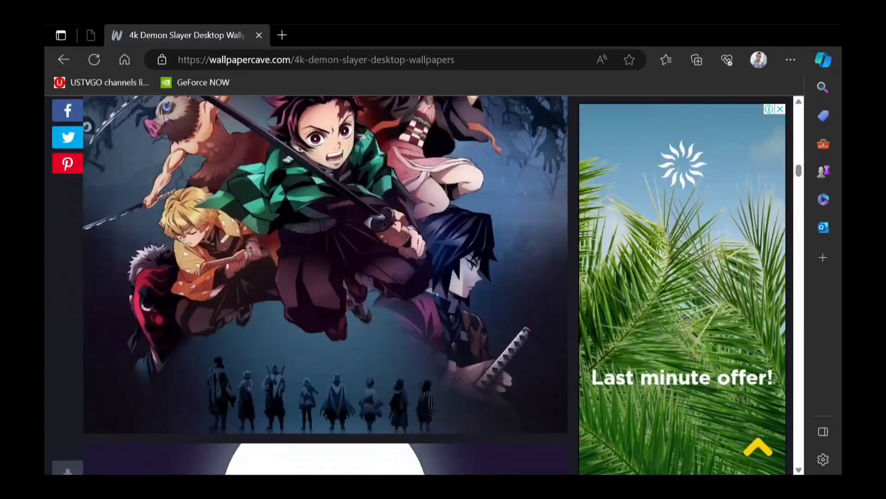
Open the Kimetsu No Yaiba Android group wallpaper, dismiss the Manychat ad, and examine the image and its download page
click(251, 332)
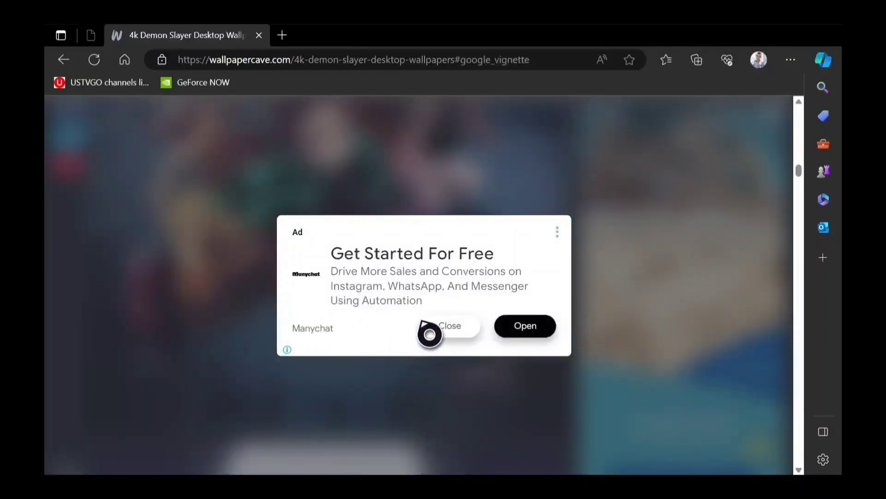
click(447, 328)
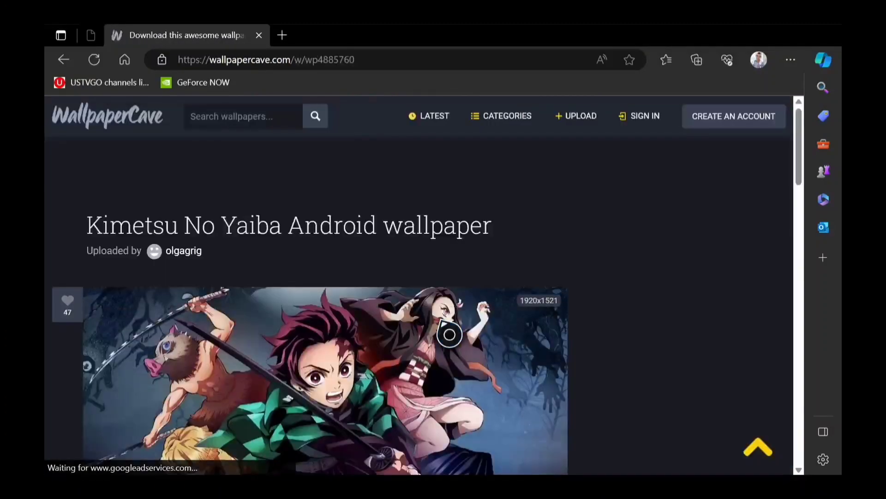
scroll(429, 287, down, 10)
scroll(430, 286, up, 3)
scroll(757, 446, up, 6)
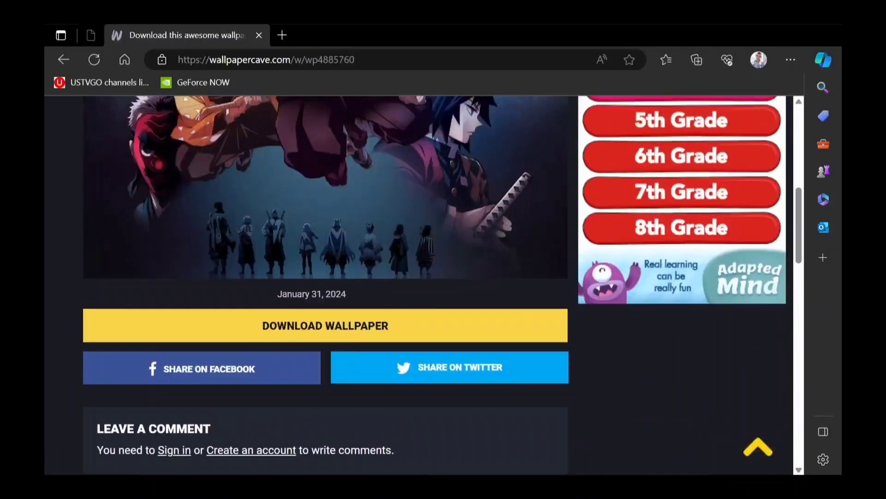
scroll(757, 446, up, 5)
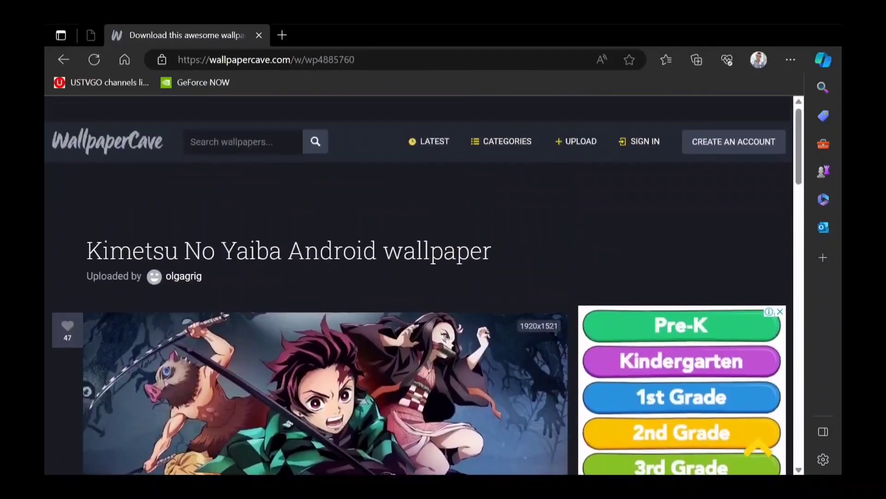
scroll(757, 446, down, 1)
scroll(757, 447, down, 3)
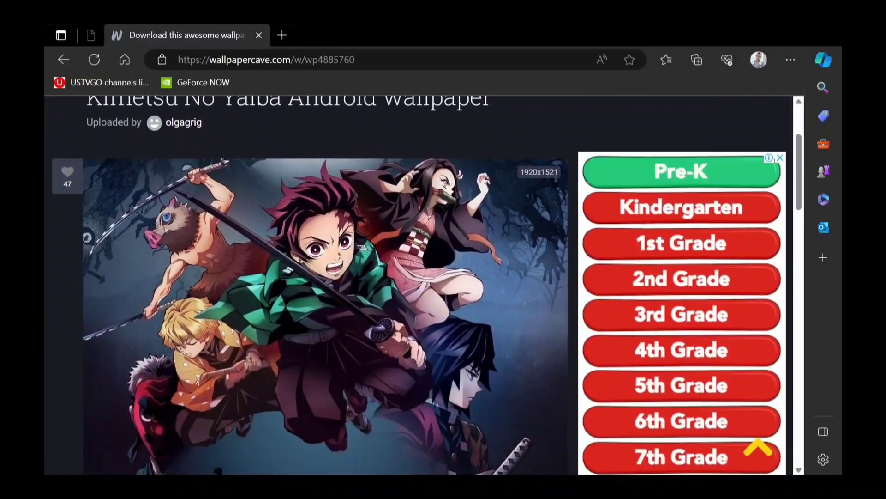
scroll(757, 446, up, 3)
scroll(757, 446, down, 5)
scroll(757, 446, up, 4)
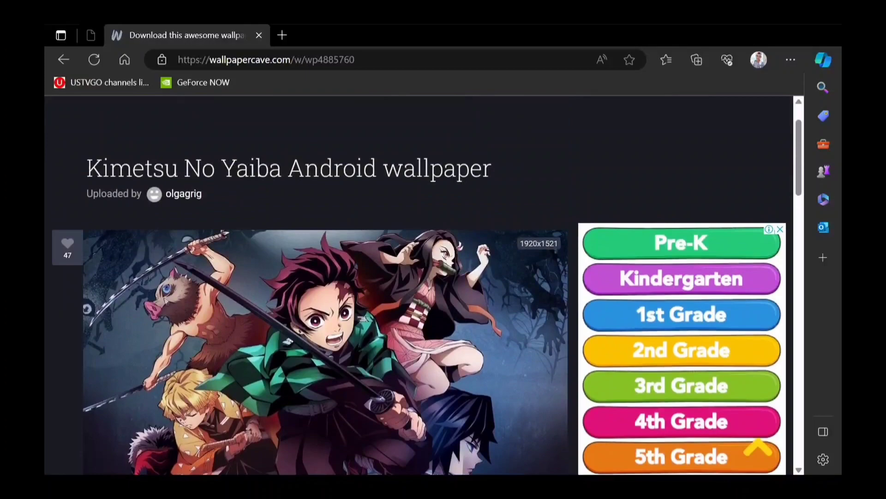
scroll(280, 333, down, 4)
scroll(323, 284, down, 5)
scroll(323, 284, up, 7)
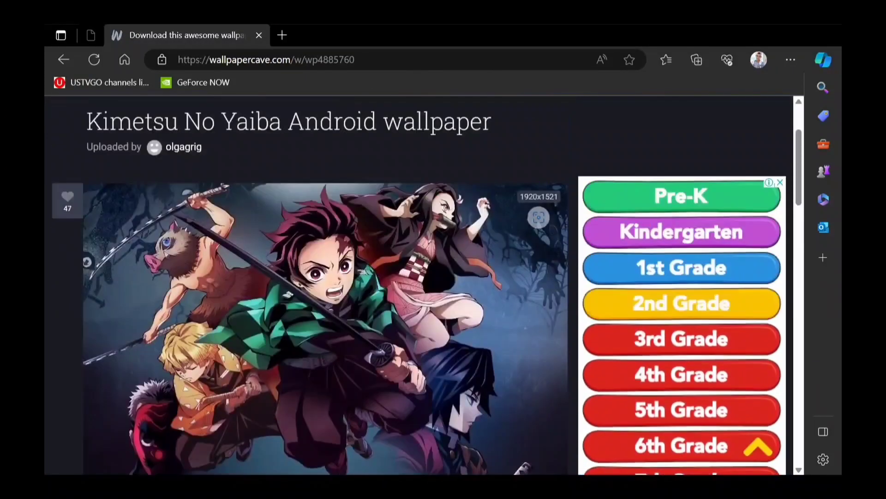
scroll(164, 255, down, 8)
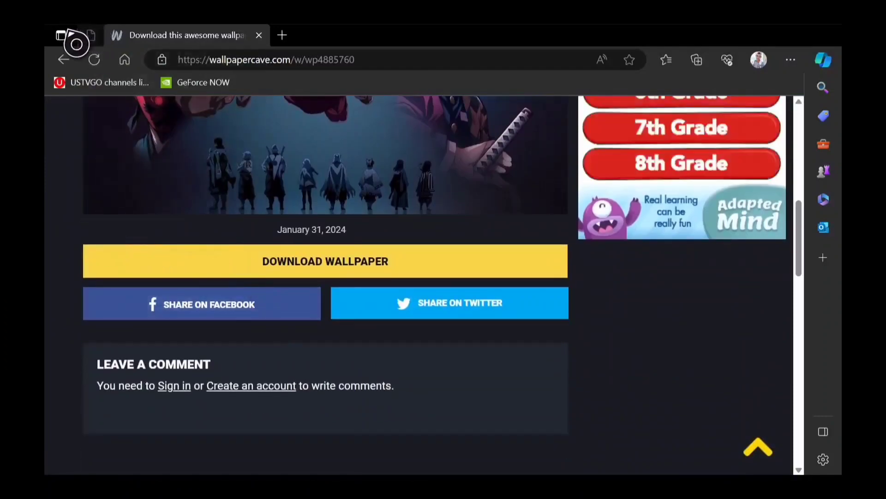
Return to the Bing search results and open Wallpaperflare's Demon slayer 1080P, 2K, 4K, 5K HD wallpapers page
click(65, 60)
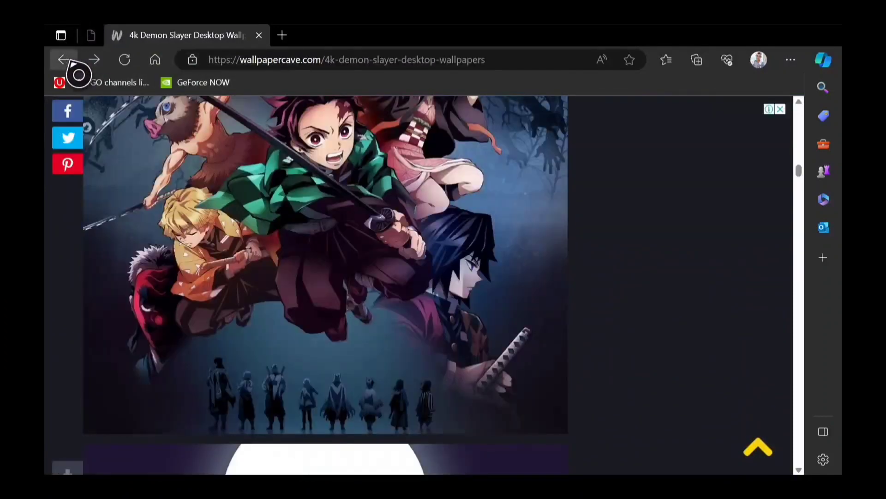
click(71, 63)
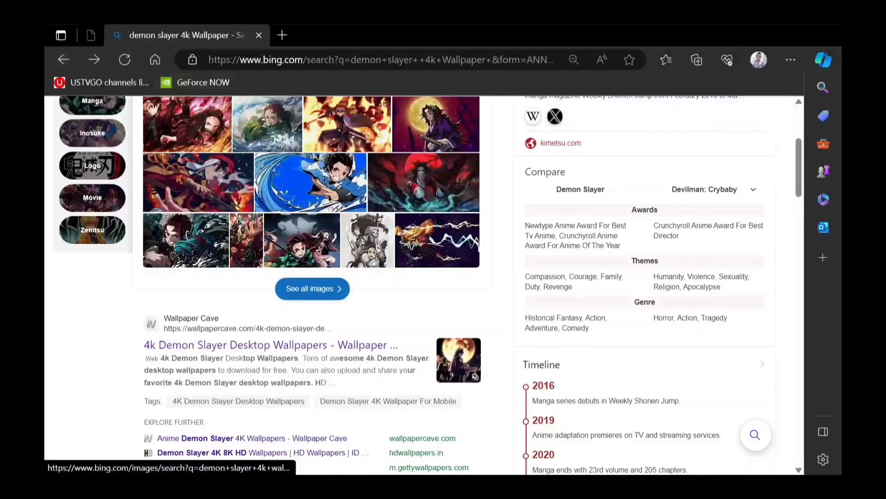
scroll(240, 346, down, 10)
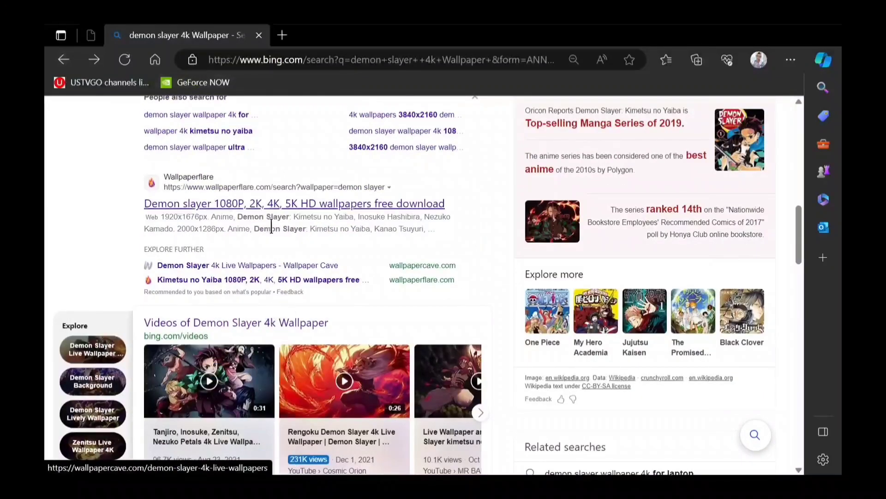
click(282, 211)
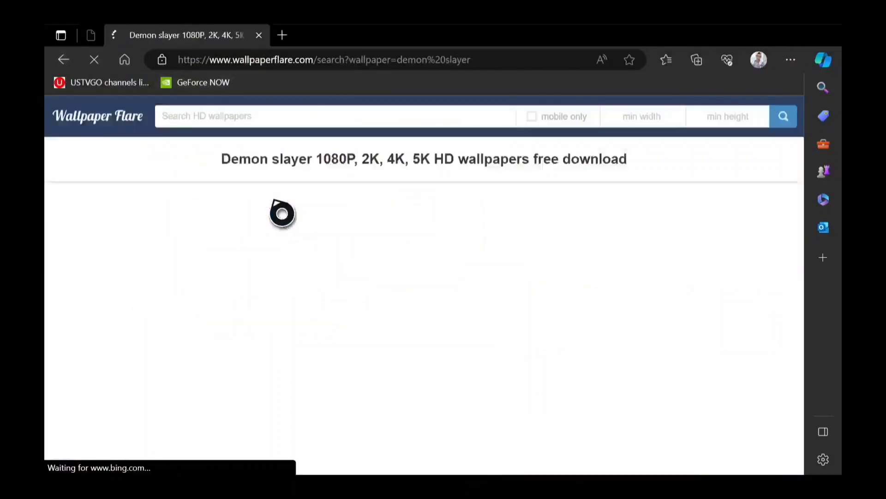
Browse the Demon Slayer wallpapers on Wallpaper Flare for an image to use as the background
scroll(282, 212, down, 3)
scroll(423, 290, down, 8)
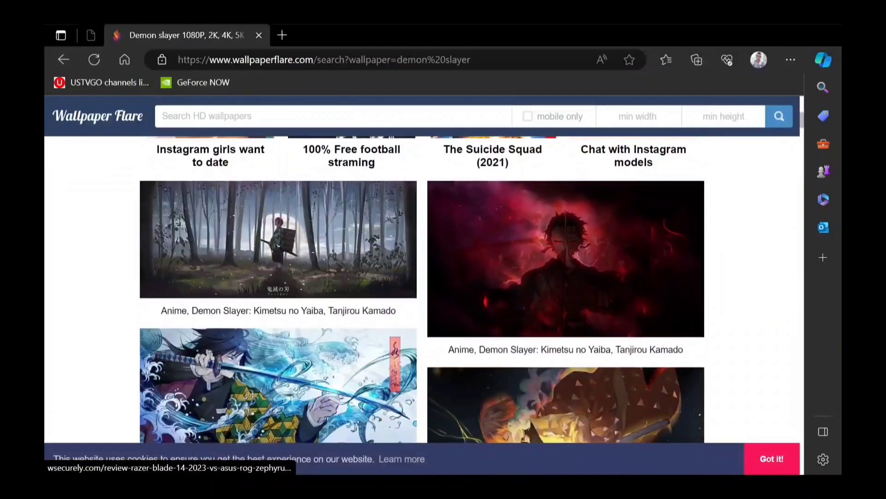
scroll(422, 289, down, 3)
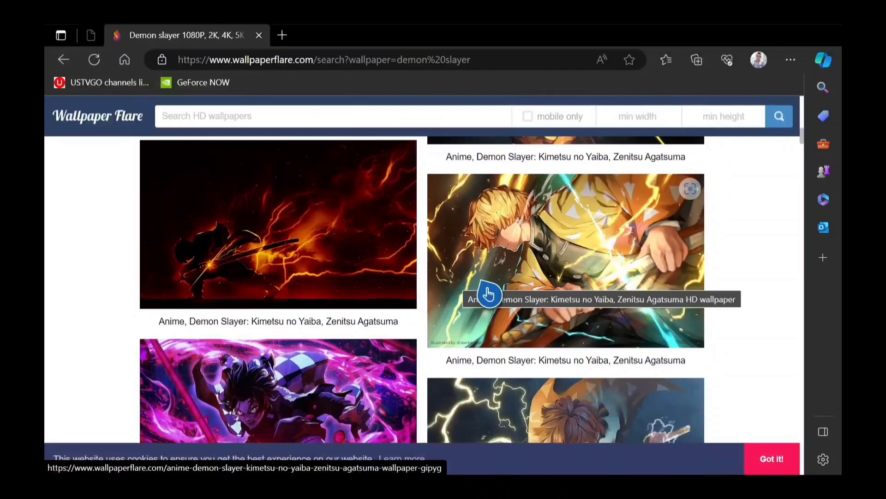
scroll(488, 294, down, 4)
scroll(488, 294, down, 7)
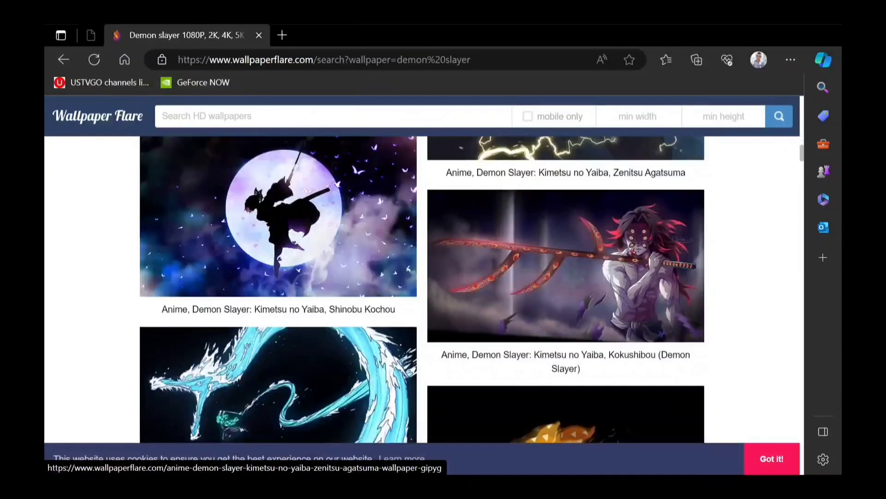
scroll(489, 293, down, 3)
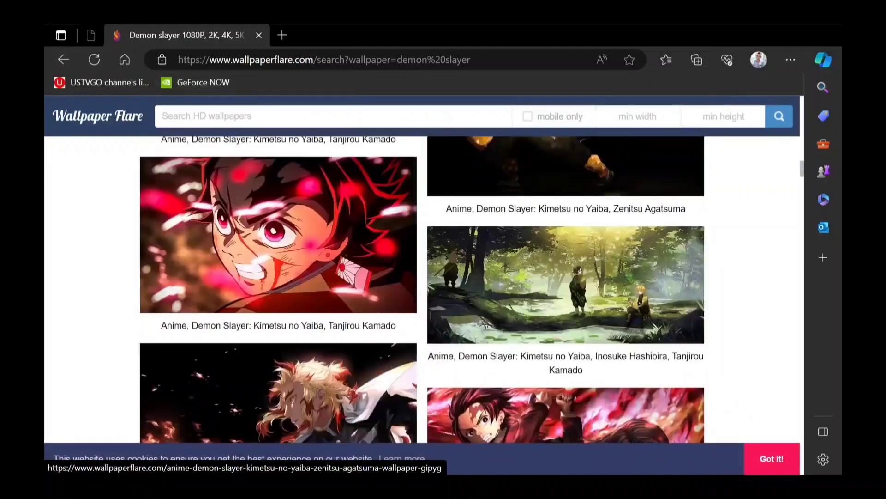
scroll(488, 293, down, 4)
scroll(488, 293, down, 12)
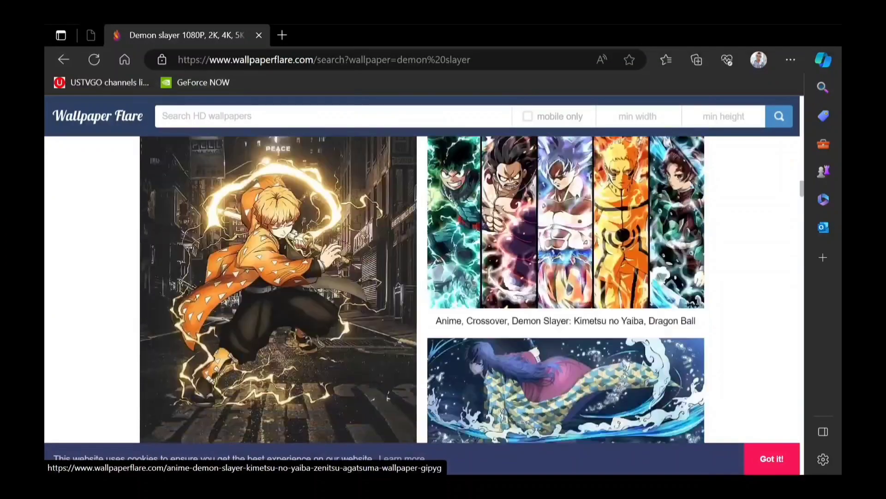
scroll(488, 293, down, 13)
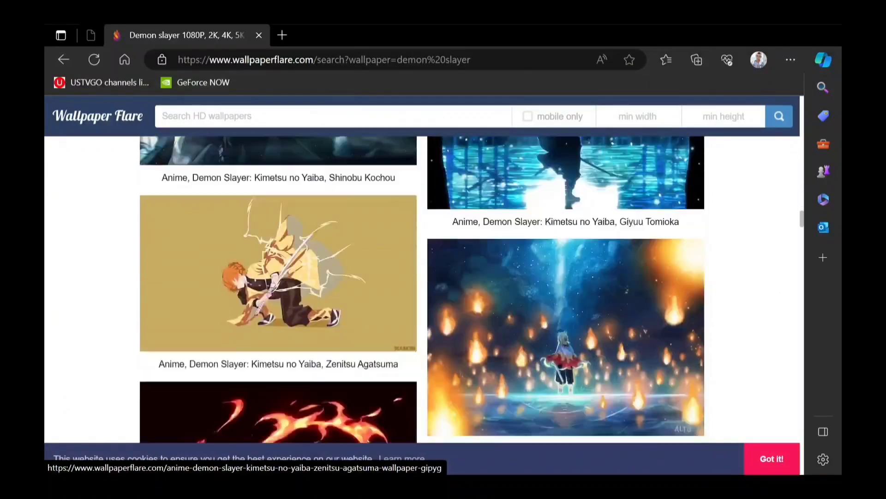
scroll(488, 294, down, 10)
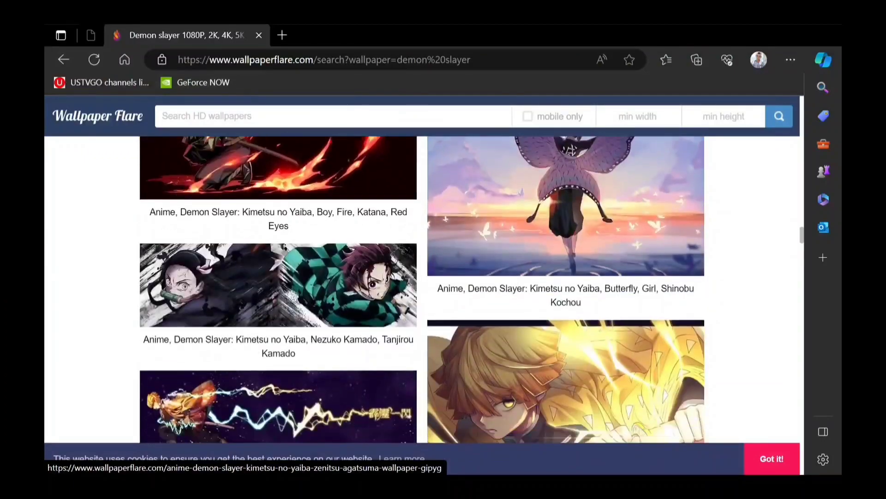
scroll(488, 294, down, 5)
scroll(488, 293, up, 7)
scroll(488, 294, down, 10)
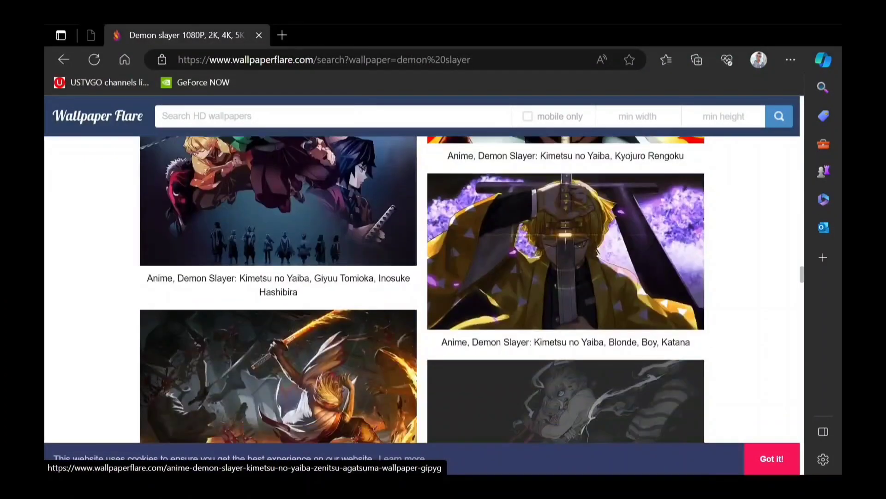
scroll(488, 293, down, 8)
scroll(488, 294, up, 6)
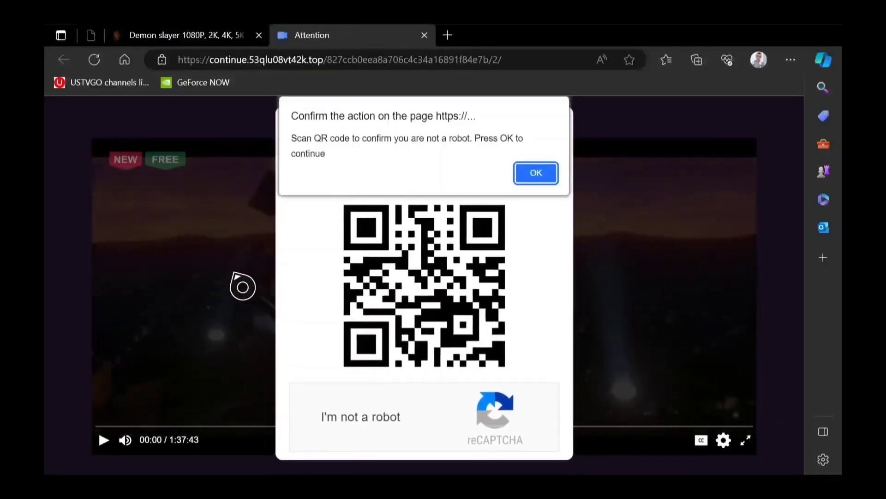
Close the pop-up Attention tab, open the Blood, Fire, Katana wallpaper, and switch back to its page from the new pop-up
click(425, 36)
scroll(427, 113, down, 4)
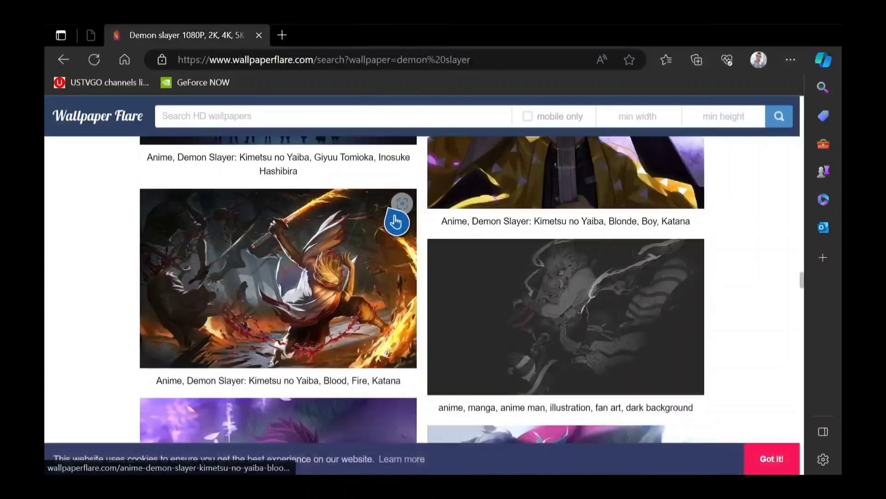
click(340, 290)
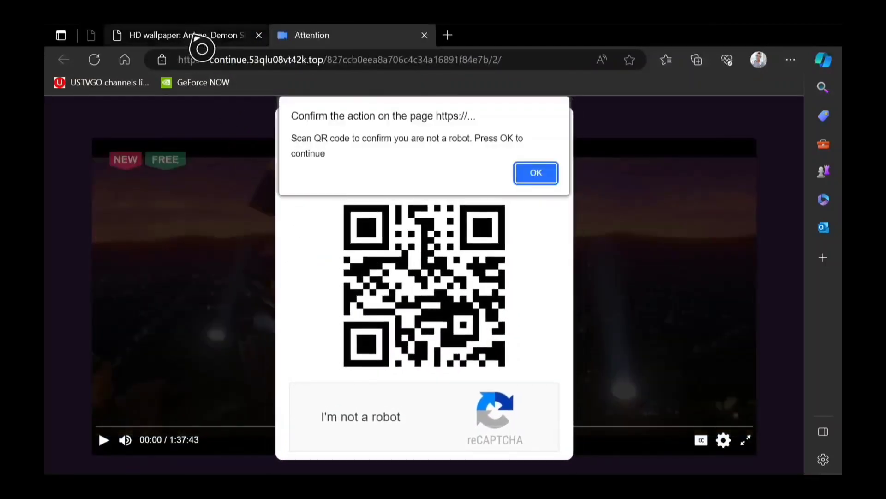
click(196, 42)
Set the Blood, Fire, Katana wallpaper image as the console background and return to the Xbox home screen
scroll(203, 159, down, 5)
scroll(633, 346, down, 4)
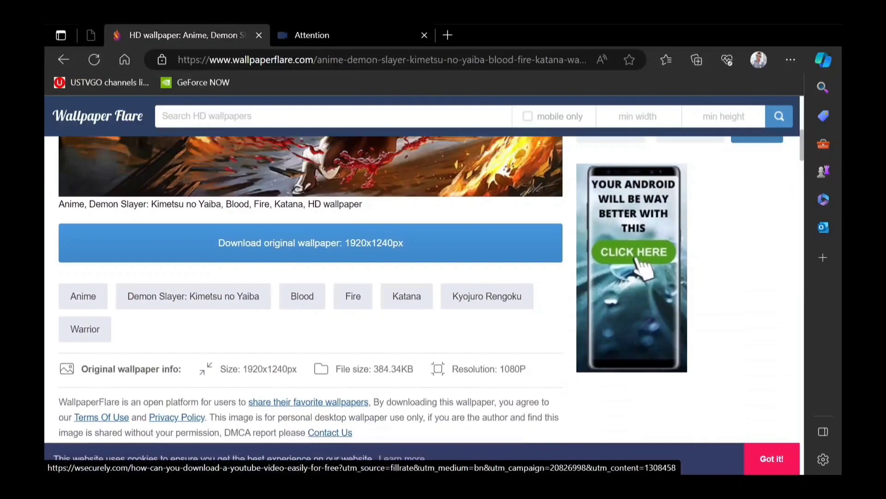
scroll(632, 346, down, 3)
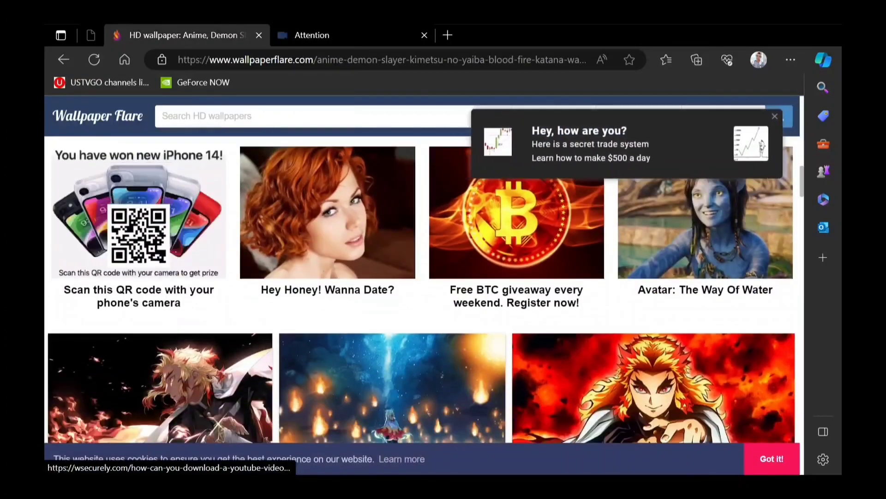
scroll(632, 347, up, 5)
scroll(248, 243, up, 6)
scroll(248, 243, down, 4)
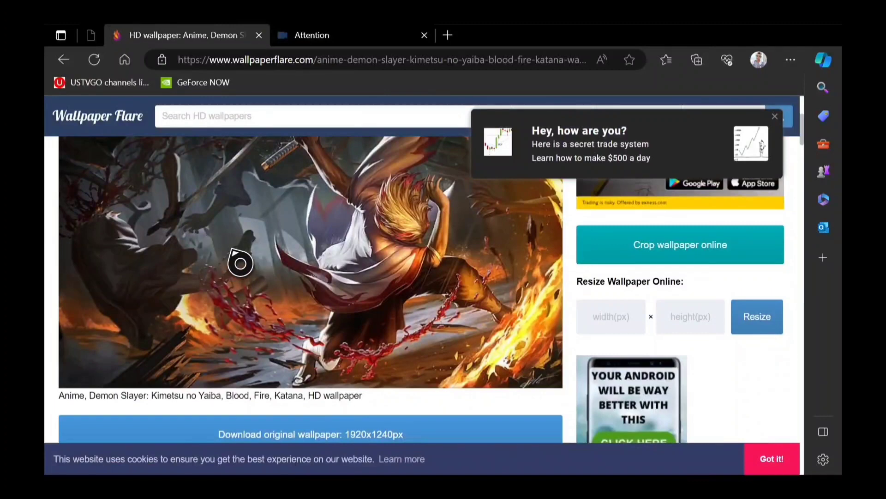
right_click(233, 250)
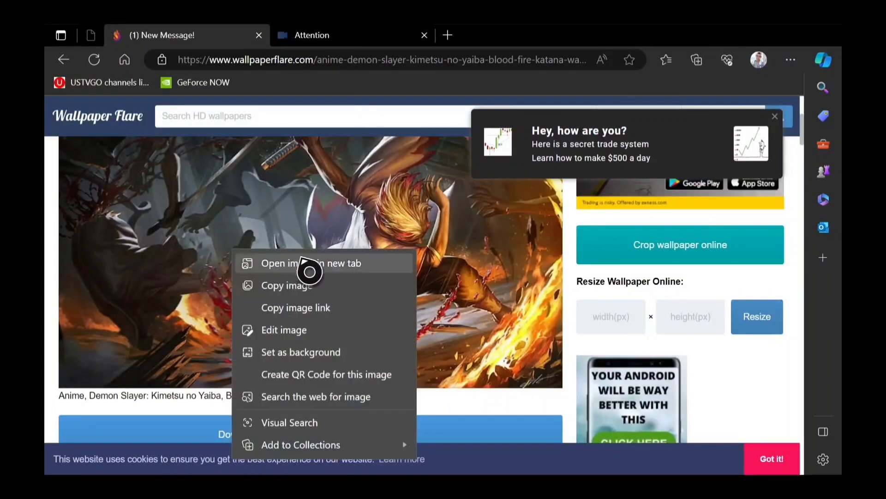
click(333, 352)
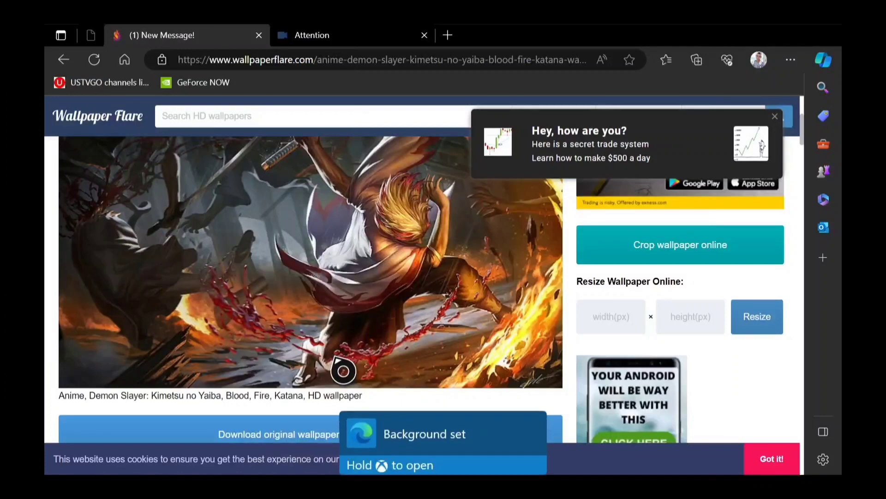
key(super)
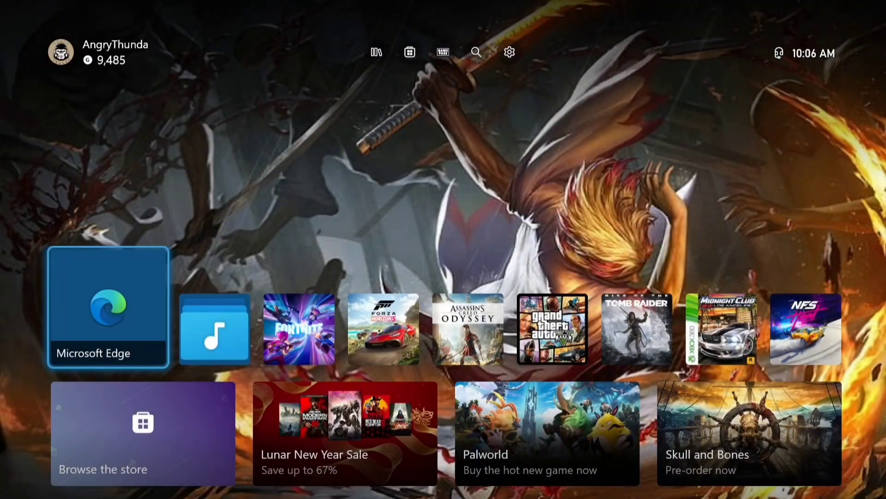
Refresh Home from its options in the Xbox guide and go back to the home screen
key(Right)
key(Left)
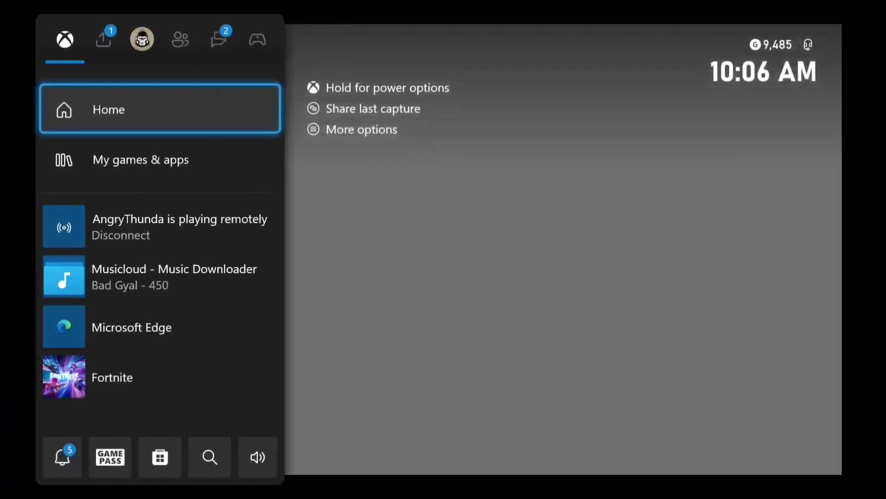
key(Menu)
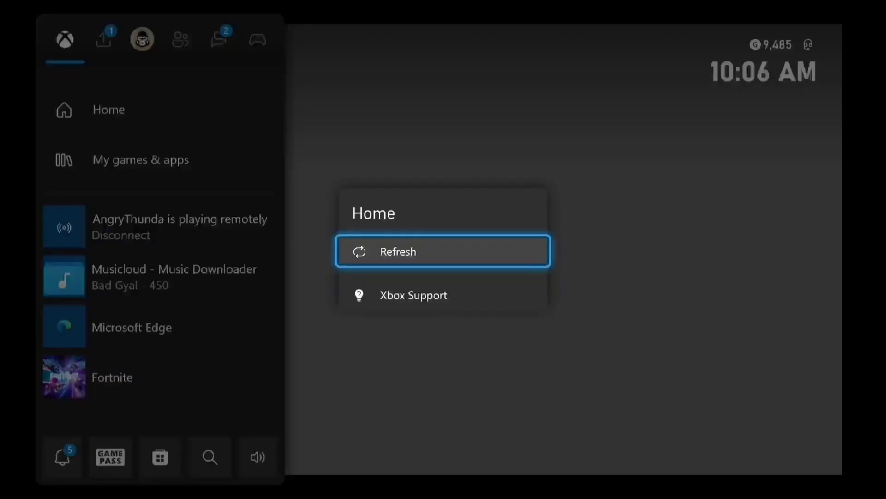
key(Return)
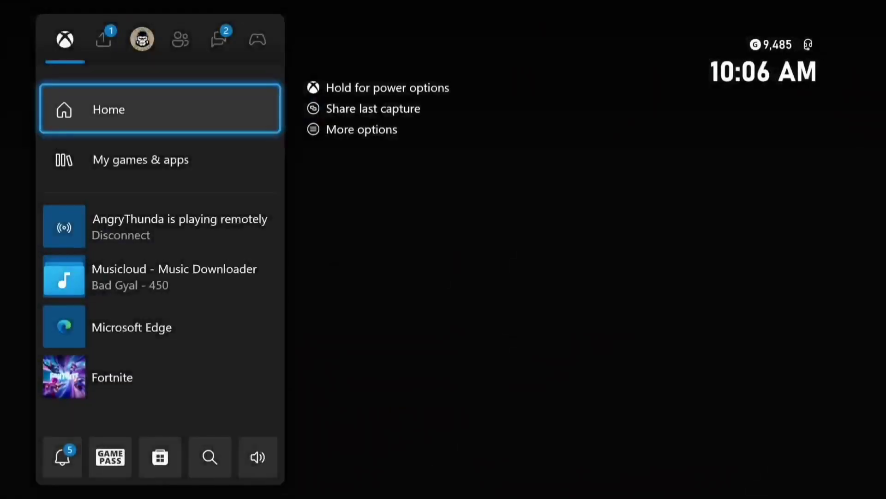
key(Down)
key(Down)
key(Down)
key(Down)
key(Down)
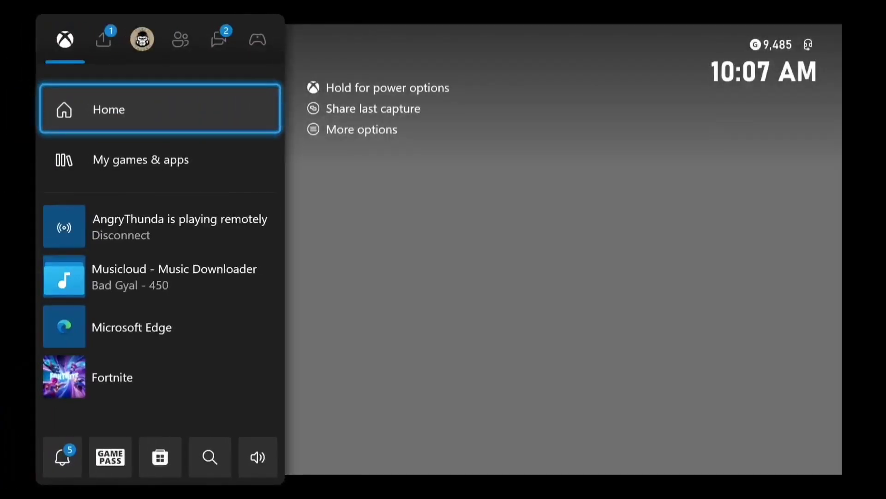
key(Return)
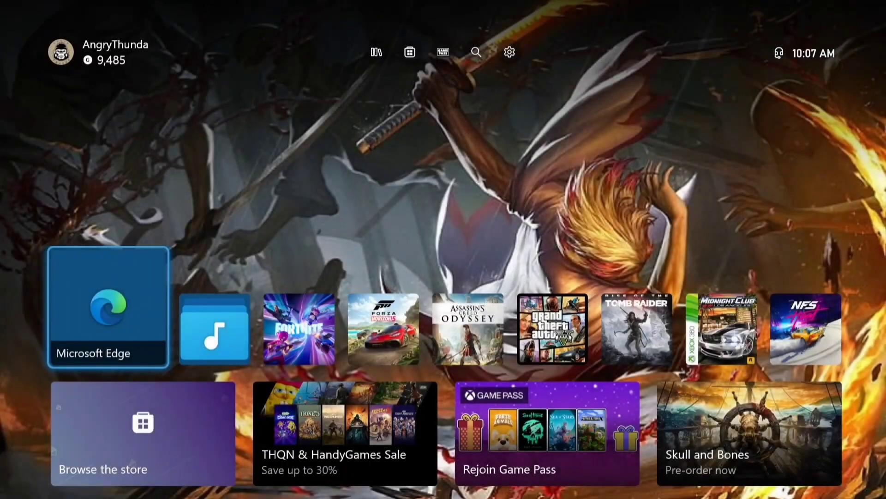
Reopen Microsoft Edge from the Xbox home screen
key(Menu)
key(Down)
key(Down)
key(Return)
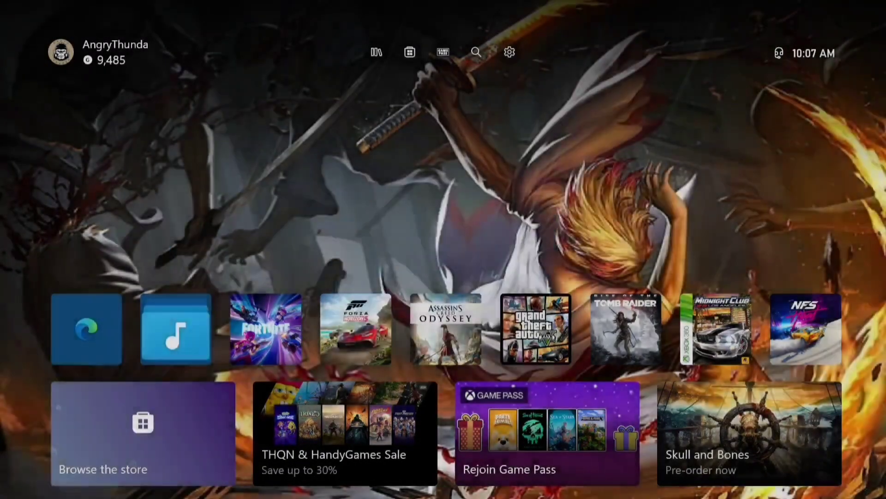
key(Return)
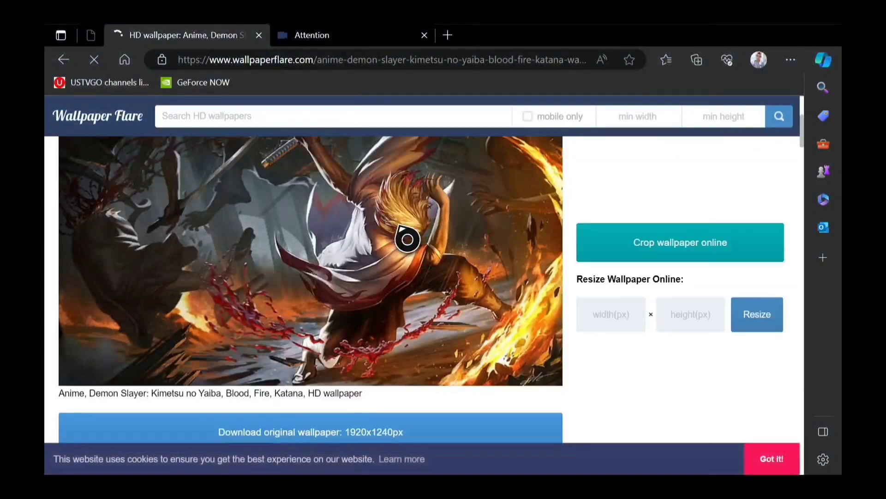
Go back from the Wallpaper Flare page to the Bing search and show the image results for demon slayer 4k Wallpaper
scroll(407, 239, down, 10)
scroll(396, 233, up, 7)
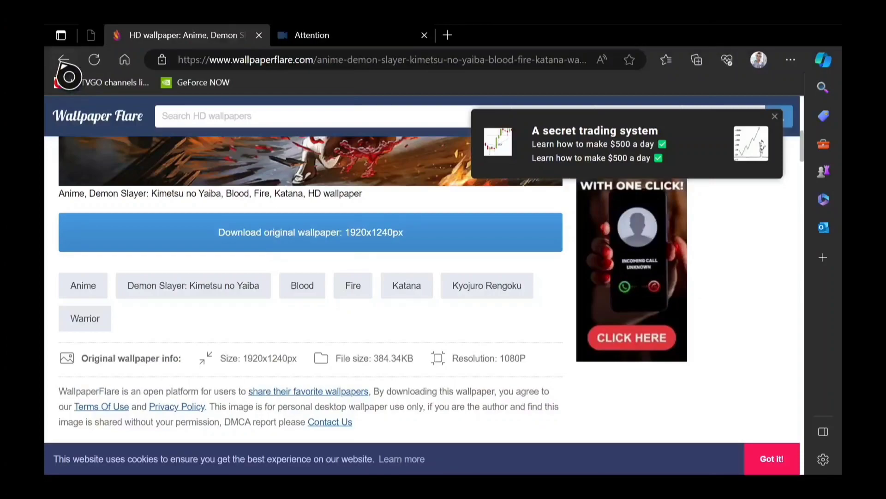
click(64, 60)
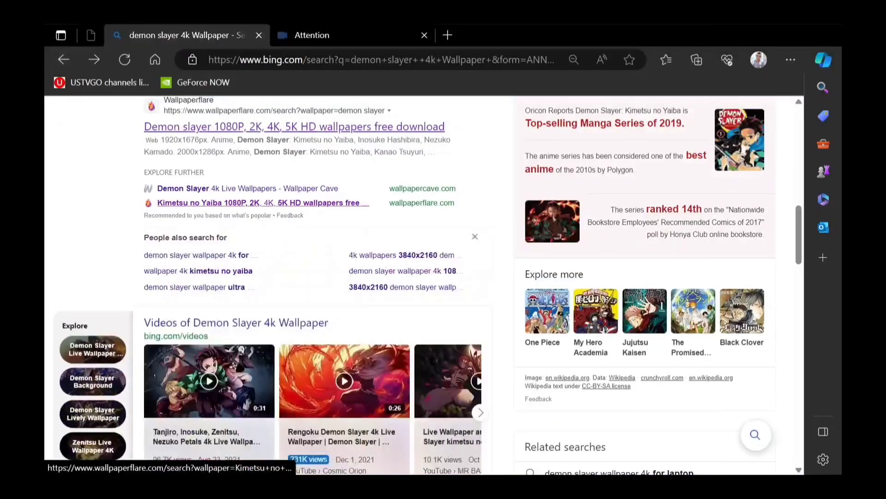
scroll(277, 254, up, 4)
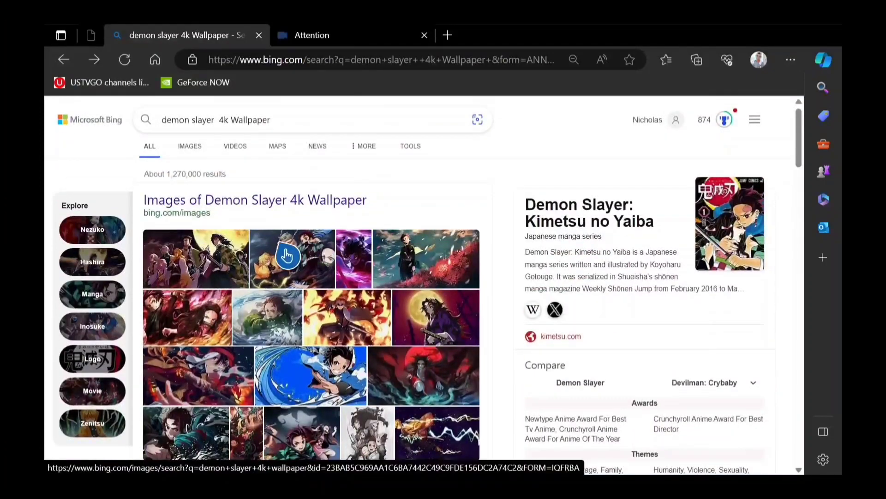
click(189, 145)
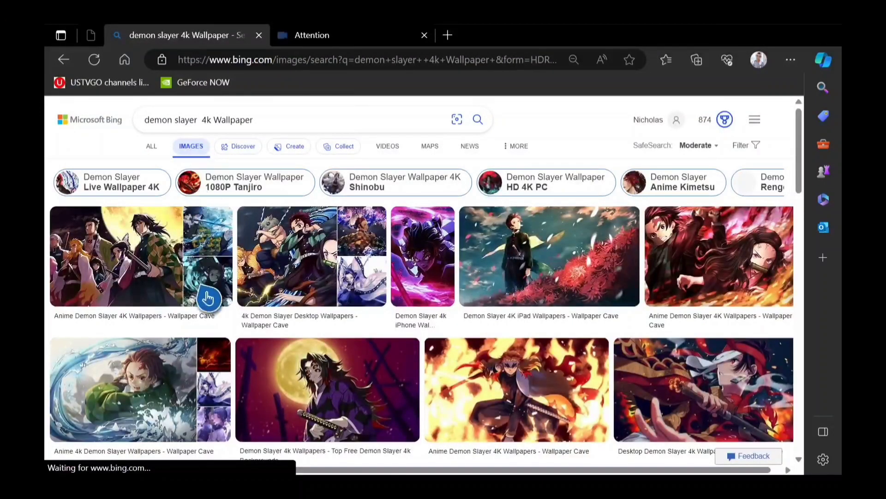
Browse the Bing image results, preview EnJpg's Demon Slayer 4k Wallpaper, and return to the image results
scroll(404, 337, down, 5)
scroll(404, 337, up, 4)
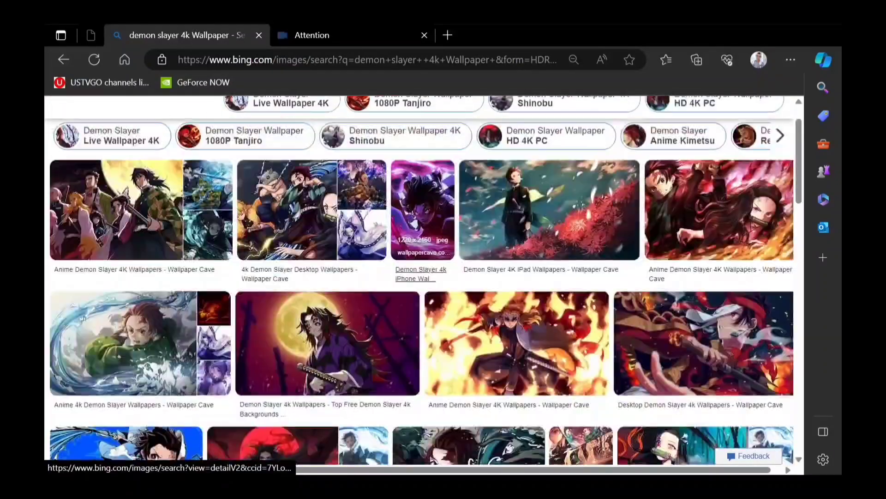
scroll(444, 300, down, 5)
scroll(443, 300, down, 10)
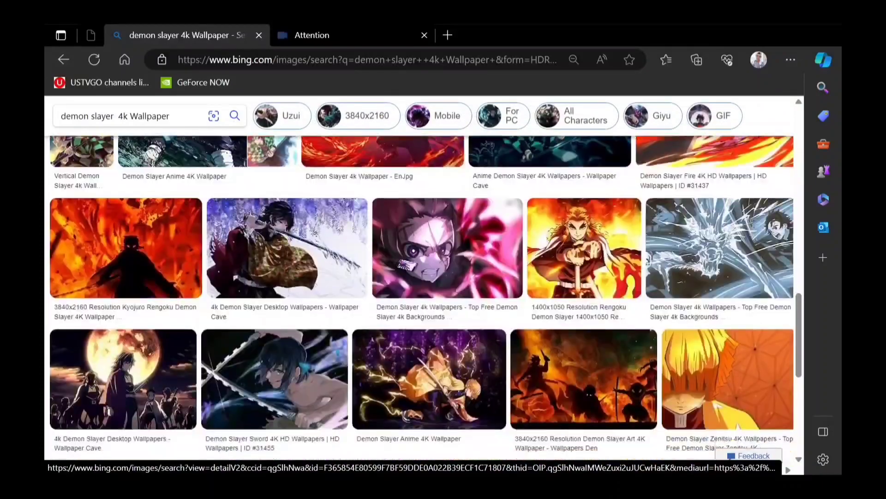
scroll(425, 300, up, 3)
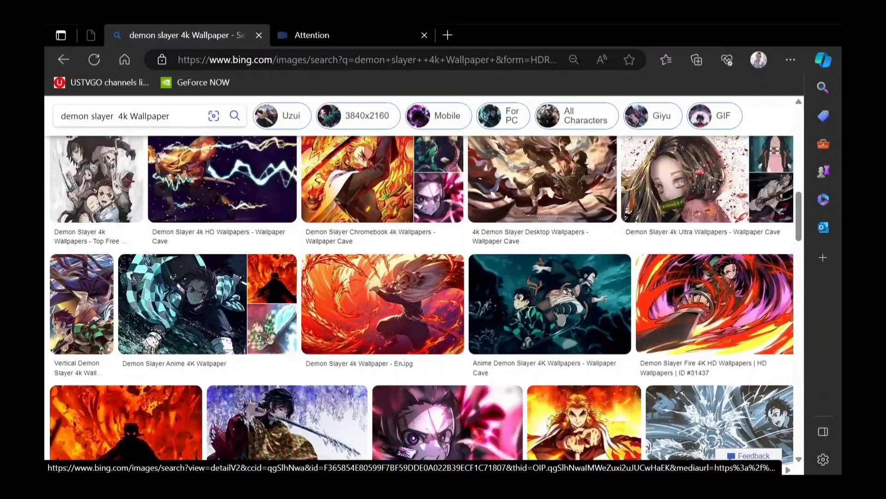
click(384, 339)
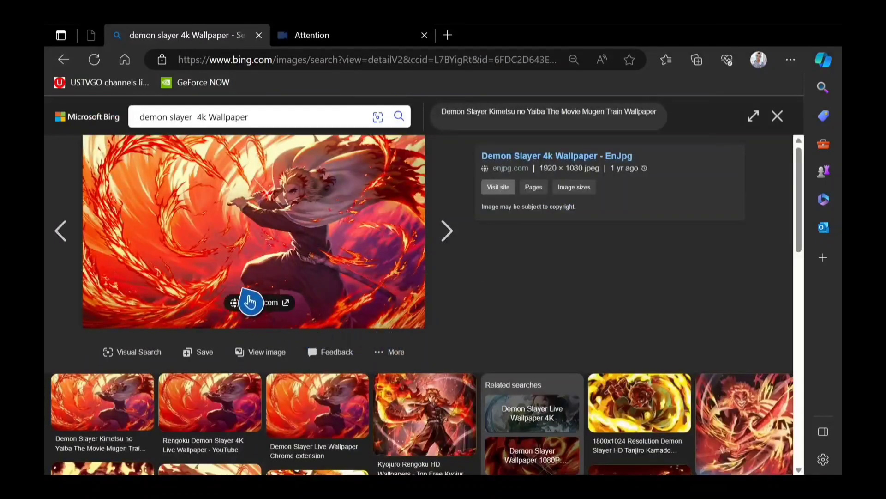
click(64, 64)
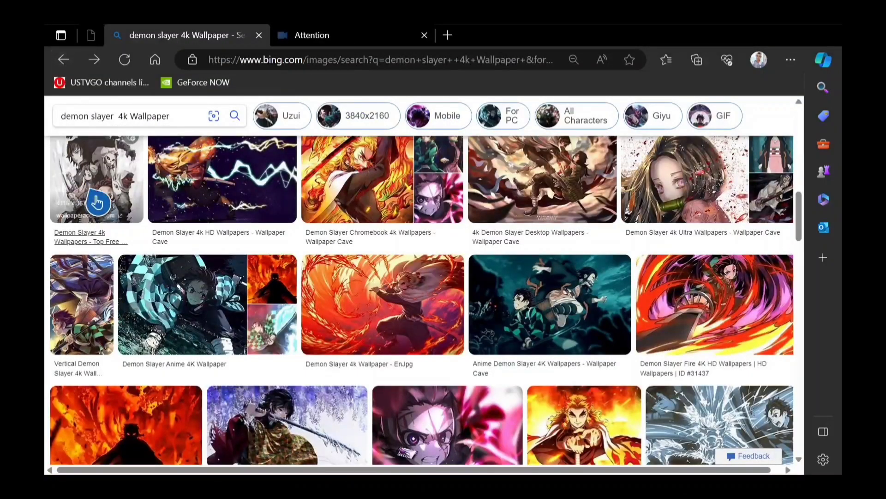
Examine the rest of the Demon Slayer image results for other background options and return to the first ones
scroll(198, 152, down, 3)
scroll(424, 283, down, 3)
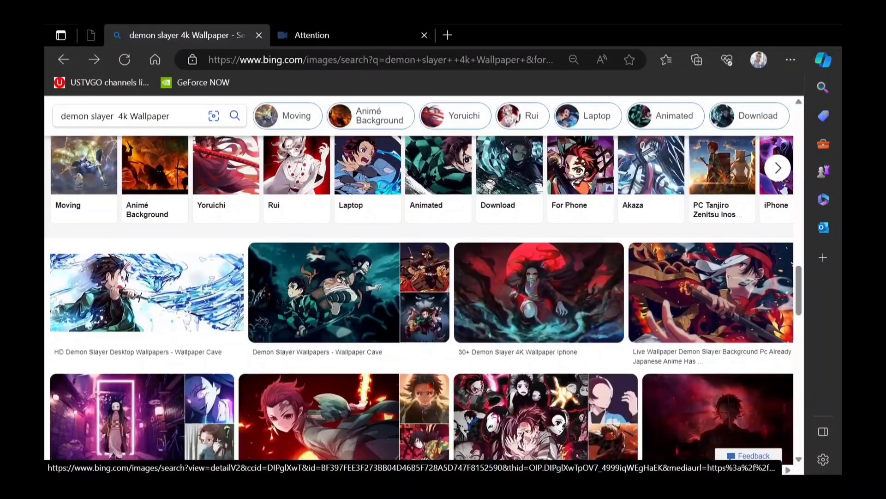
scroll(424, 300, down, 4)
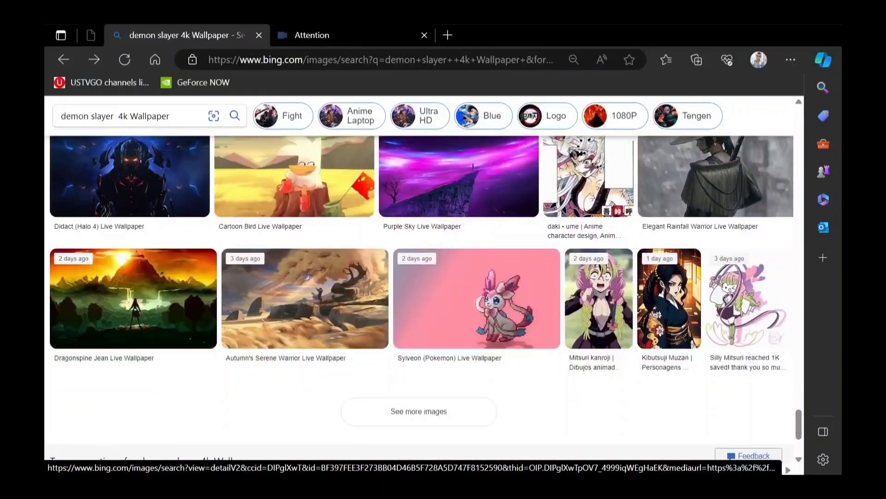
scroll(423, 300, down, 5)
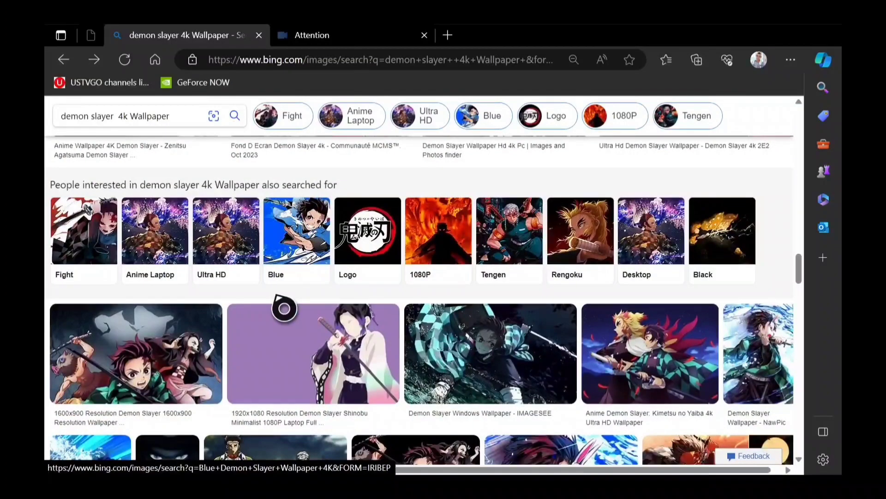
scroll(134, 358, up, 6)
scroll(134, 358, down, 4)
scroll(134, 358, up, 10)
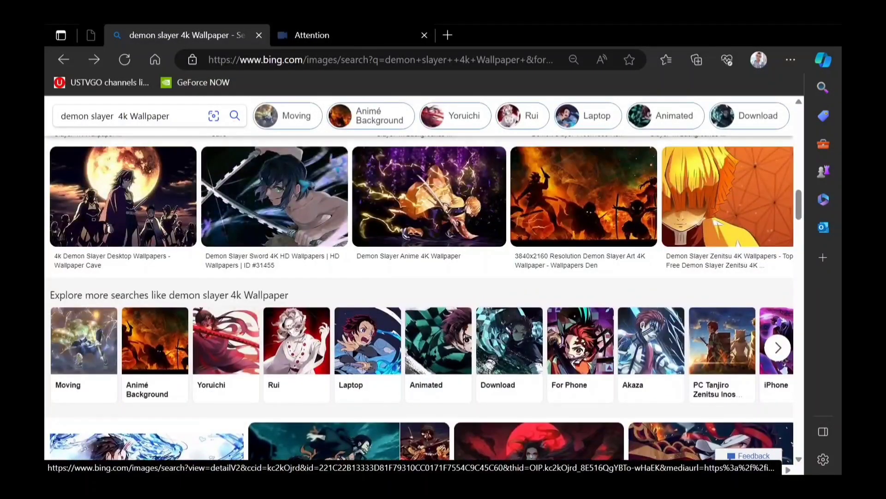
scroll(134, 358, up, 8)
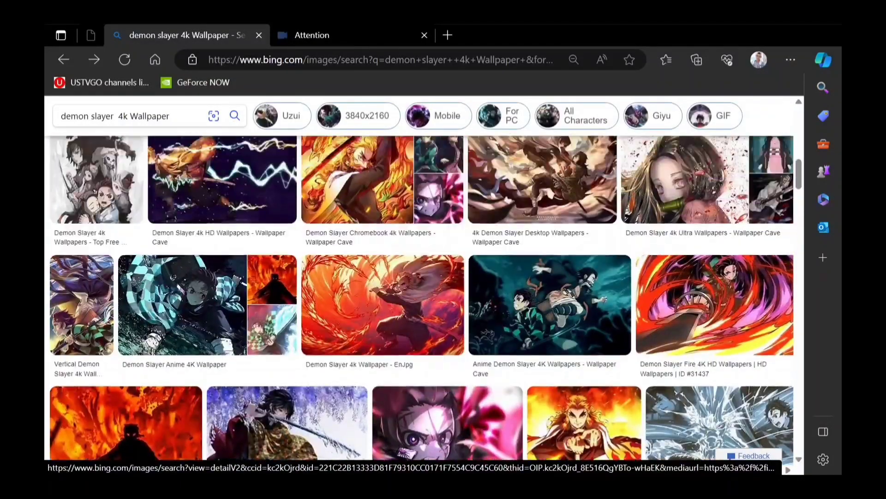
scroll(133, 358, up, 3)
scroll(134, 358, up, 6)
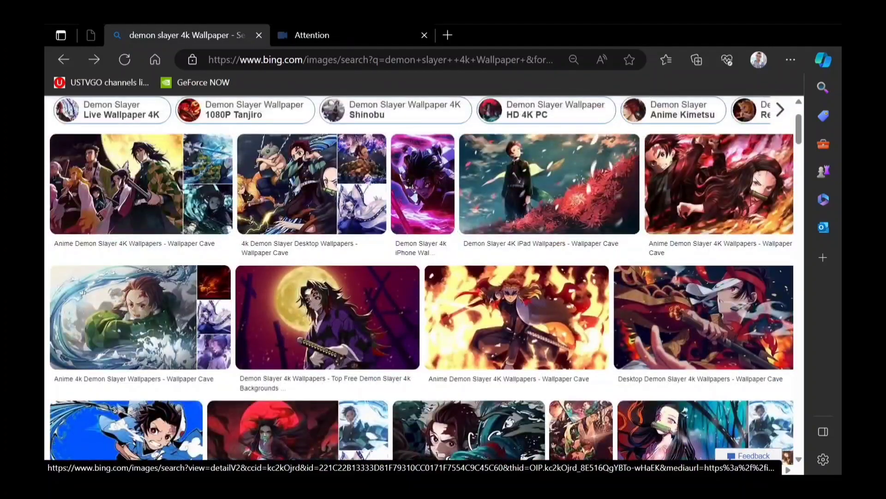
scroll(134, 357, up, 1)
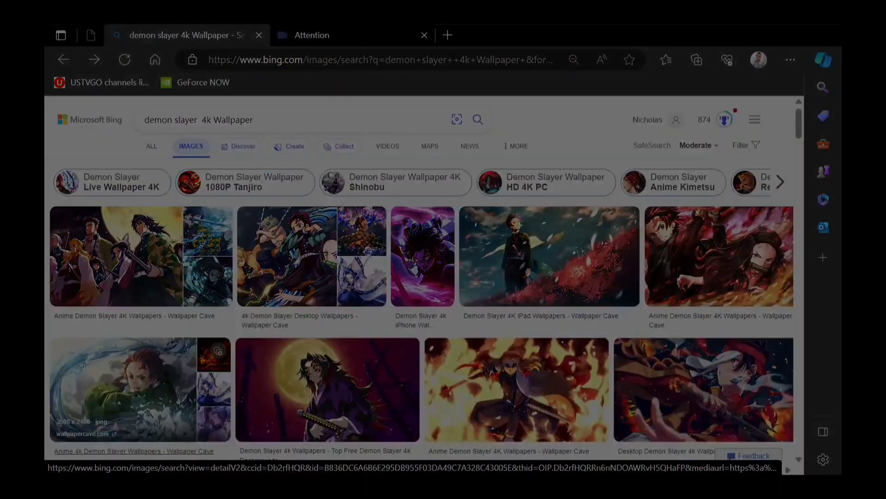
Leave the browser and return to the Xbox home screen through the guide
key(super)
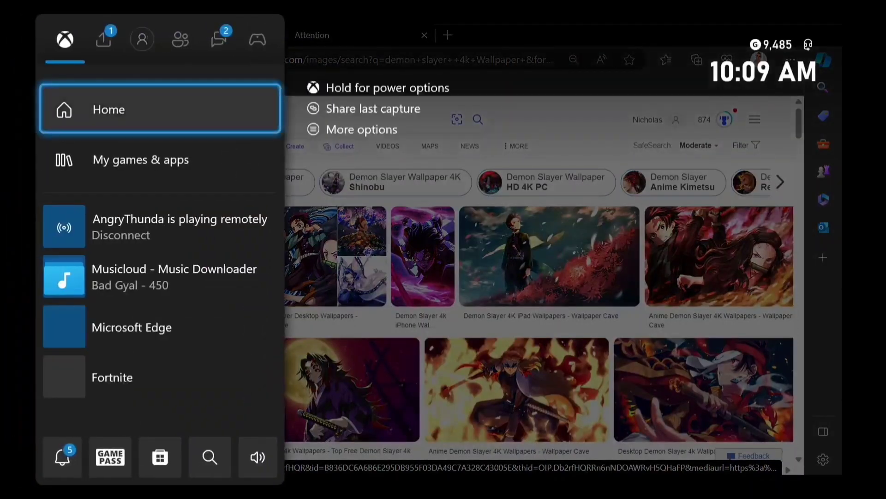
key(Down)
key(Return)
key(Escape)
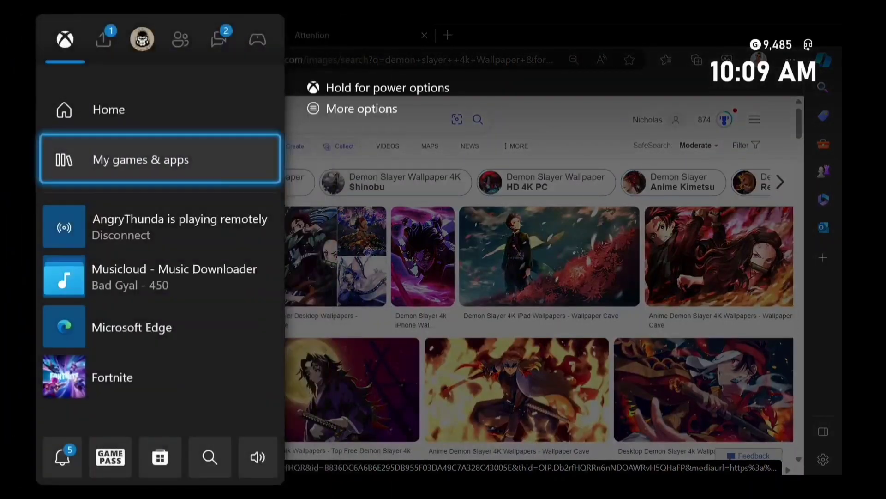
key(Up)
key(Return)
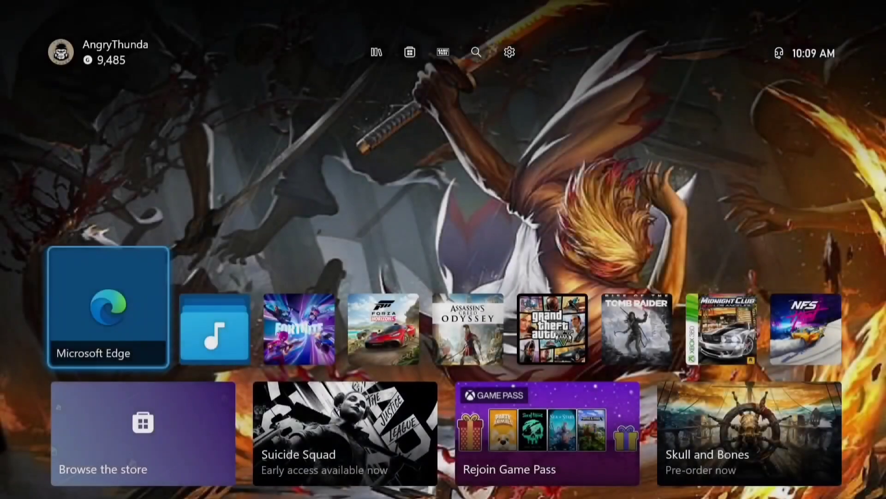